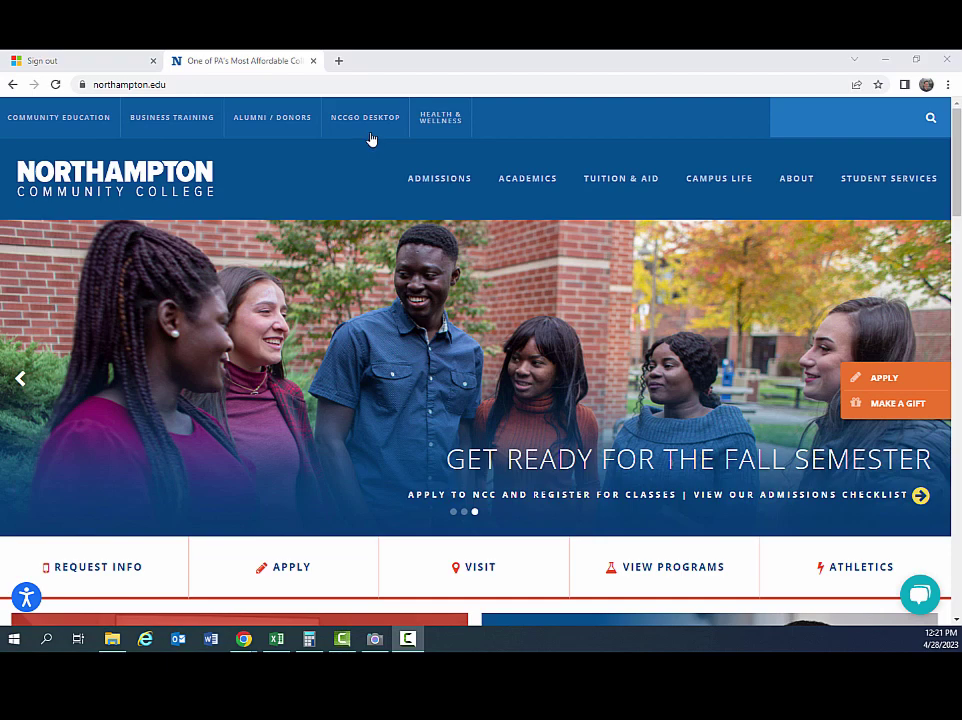
Open Microsoft Suite (Office 365) through the NCCGo Desktop faculty/staff logins
left_click(361, 134)
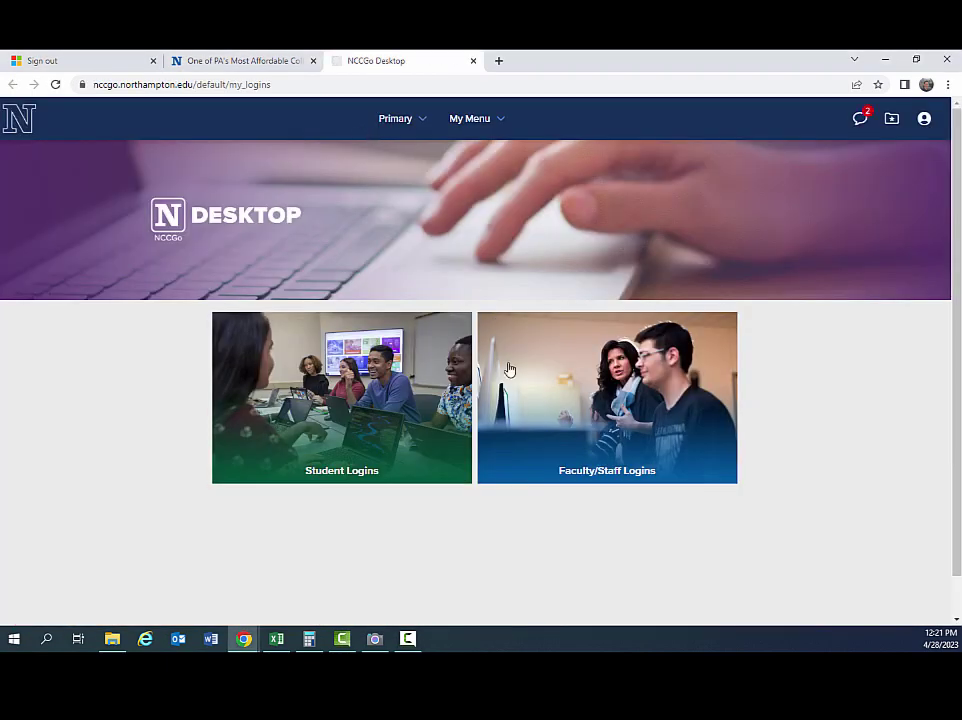
left_click(513, 377)
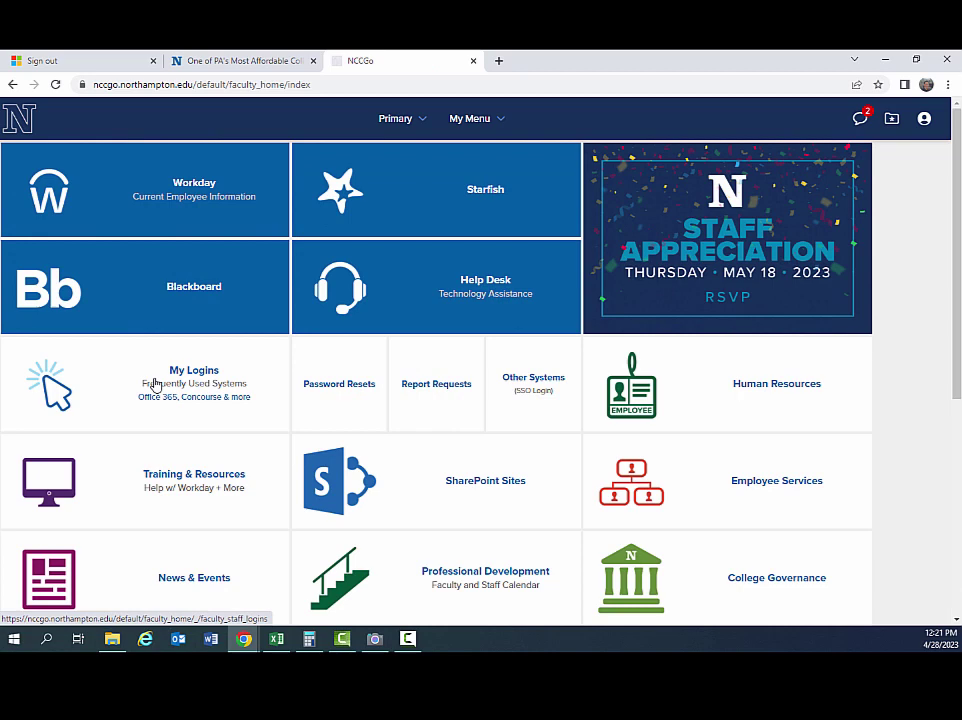
left_click(157, 385)
scroll(190, 386, "down", 2)
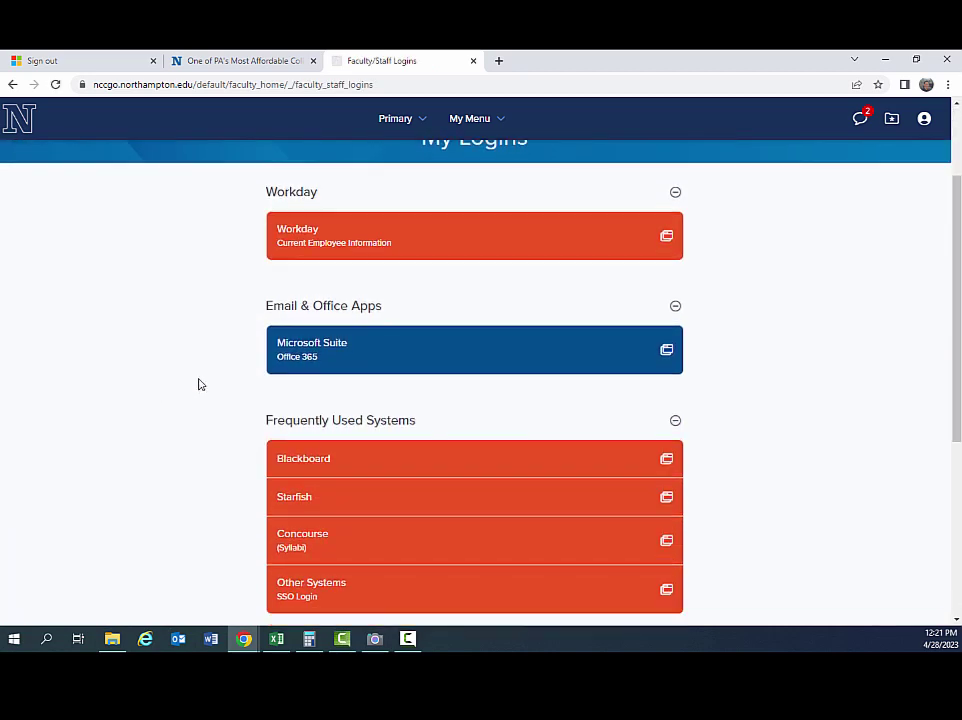
left_click(350, 354)
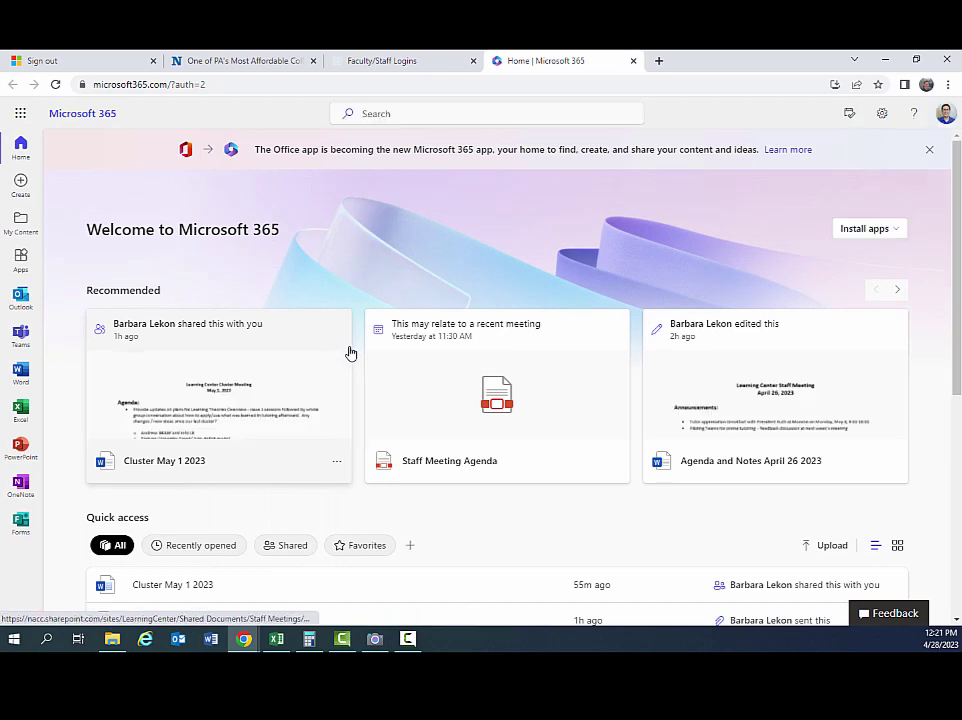
Open Microsoft Teams and go to the Room 004 channel of the LC Online Tutoring team
left_click(29, 345)
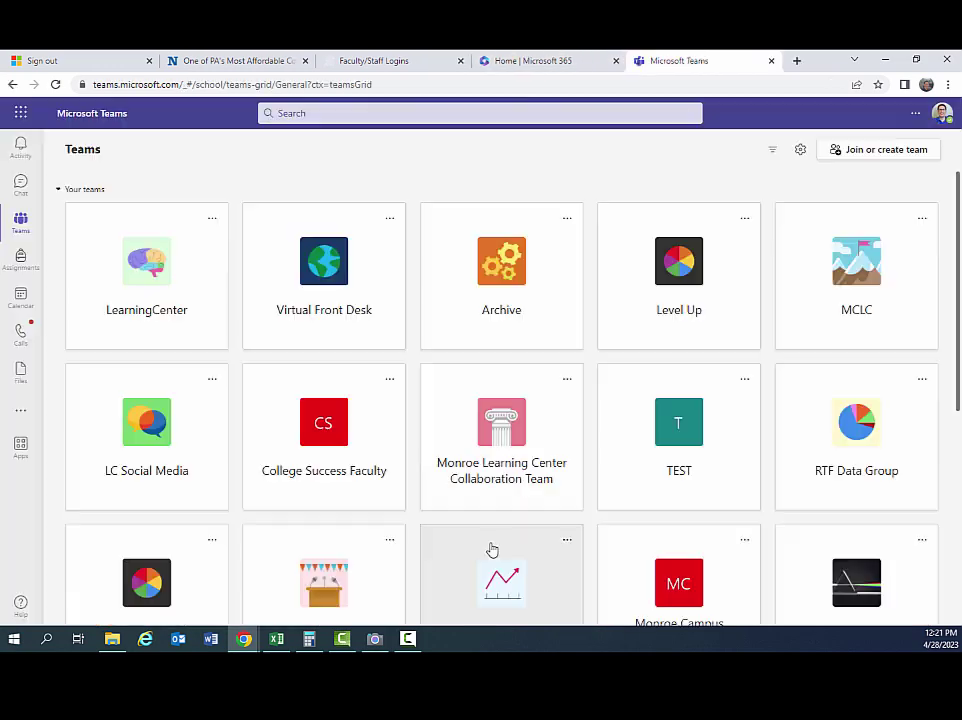
scroll(492, 549, "down", 5)
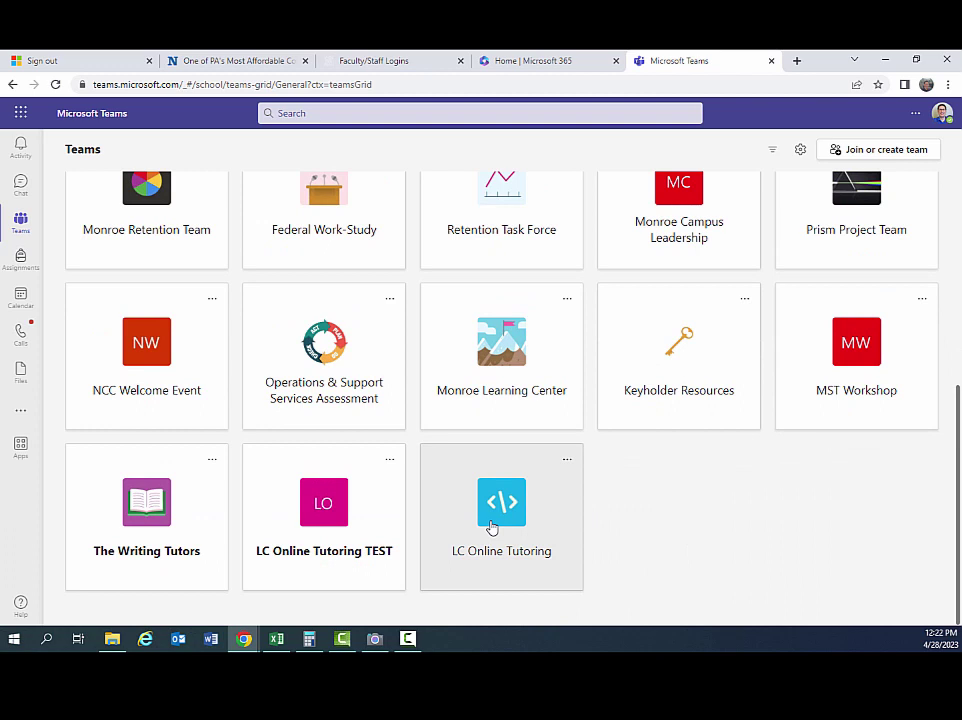
left_click(492, 527)
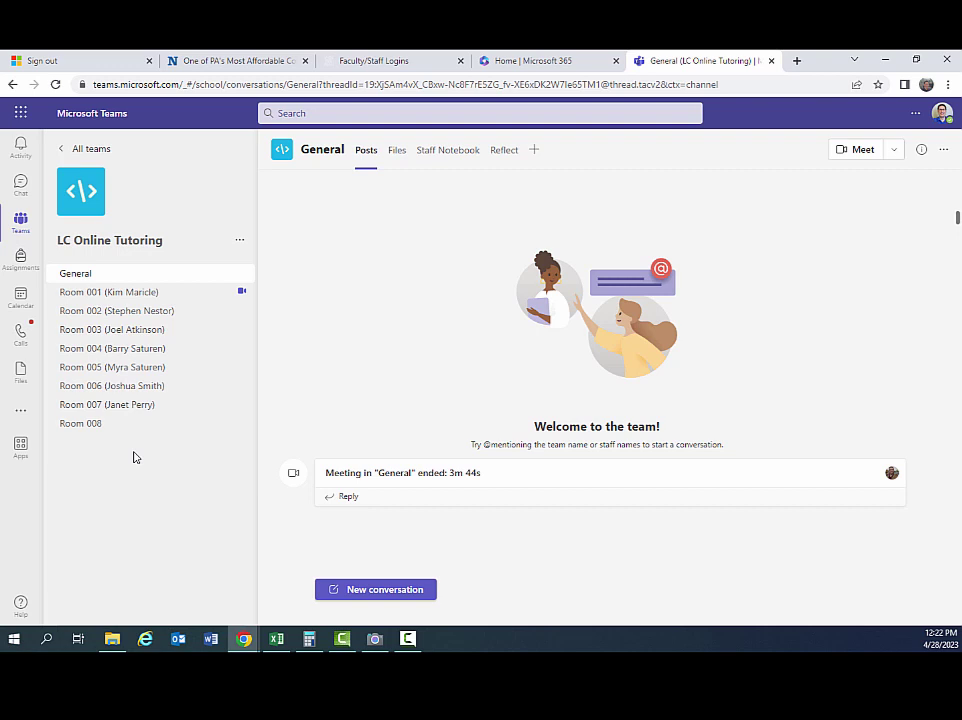
left_click(145, 352)
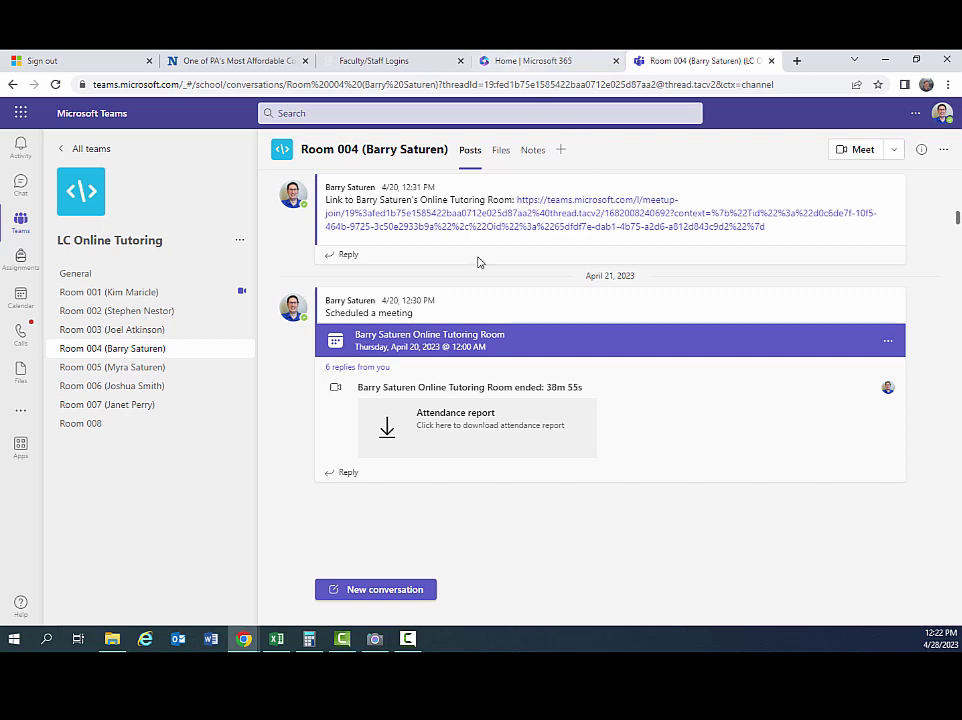
Open the meeting details of the online tutoring room meeting scheduled in the Room 004 channel
mouse_move(798, 313)
left_click_drag(487, 387, 590, 390)
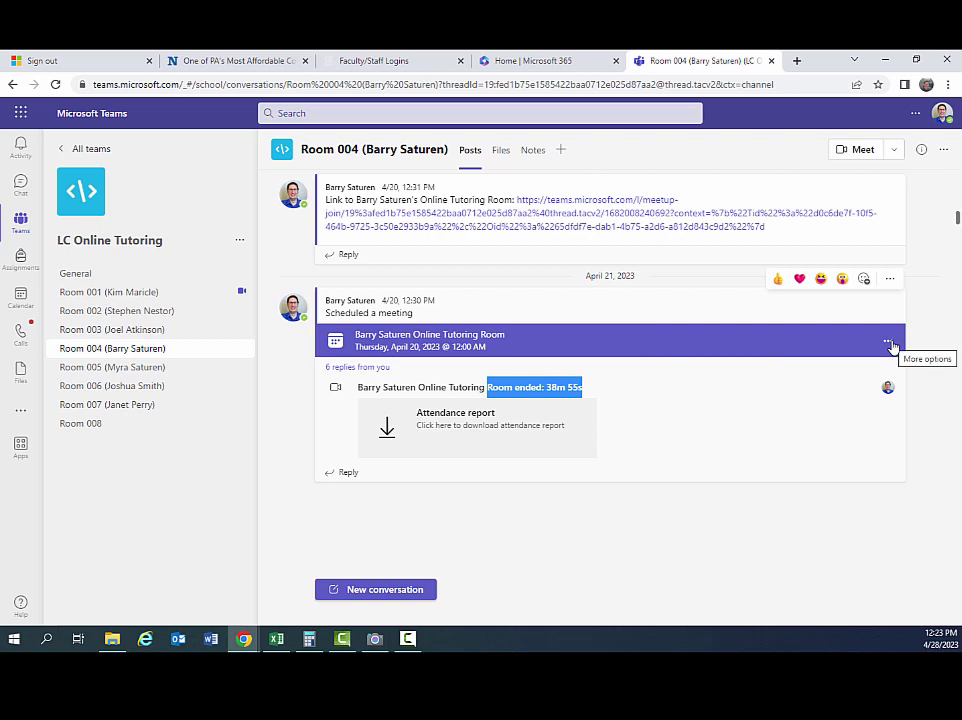
left_click(889, 344)
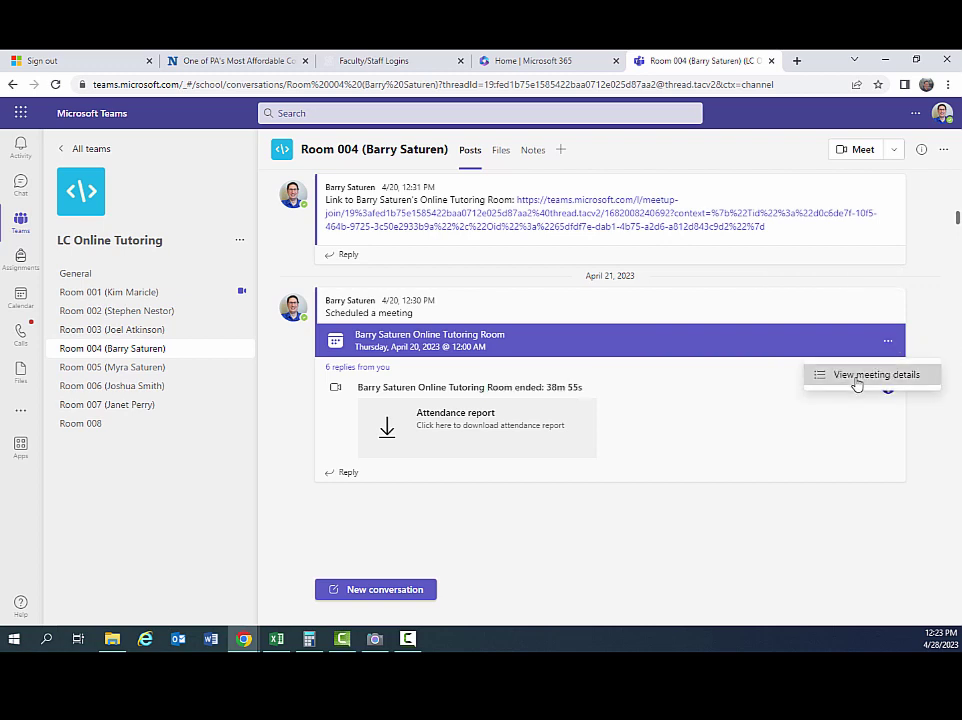
left_click(857, 379)
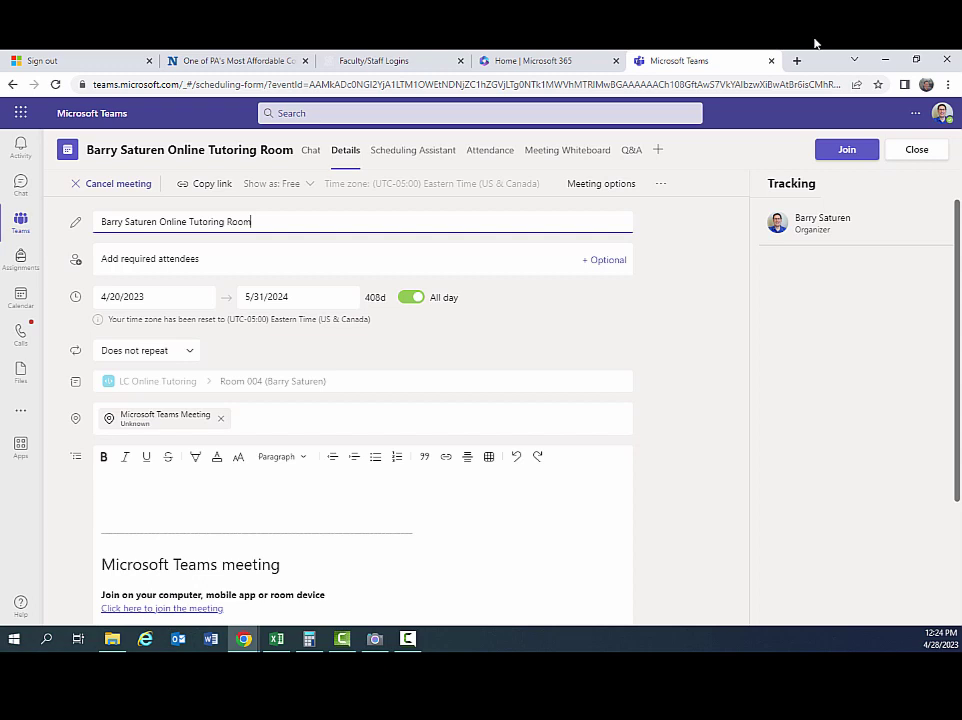
Join the Room 004 online tutoring meeting with the camera off
left_click(853, 155)
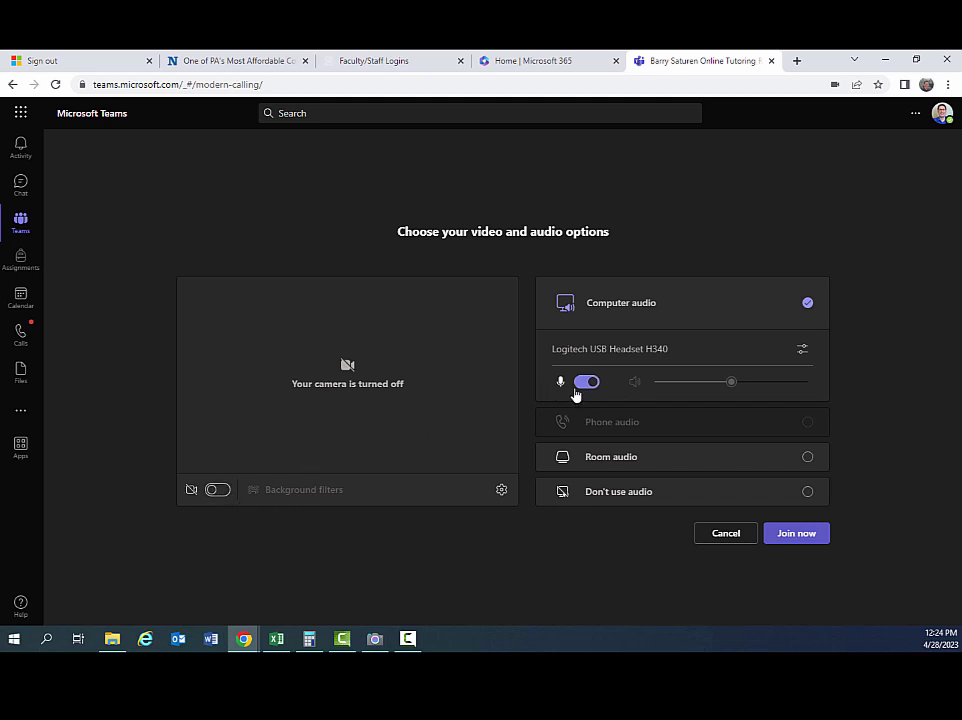
left_click(608, 500)
left_click(803, 540)
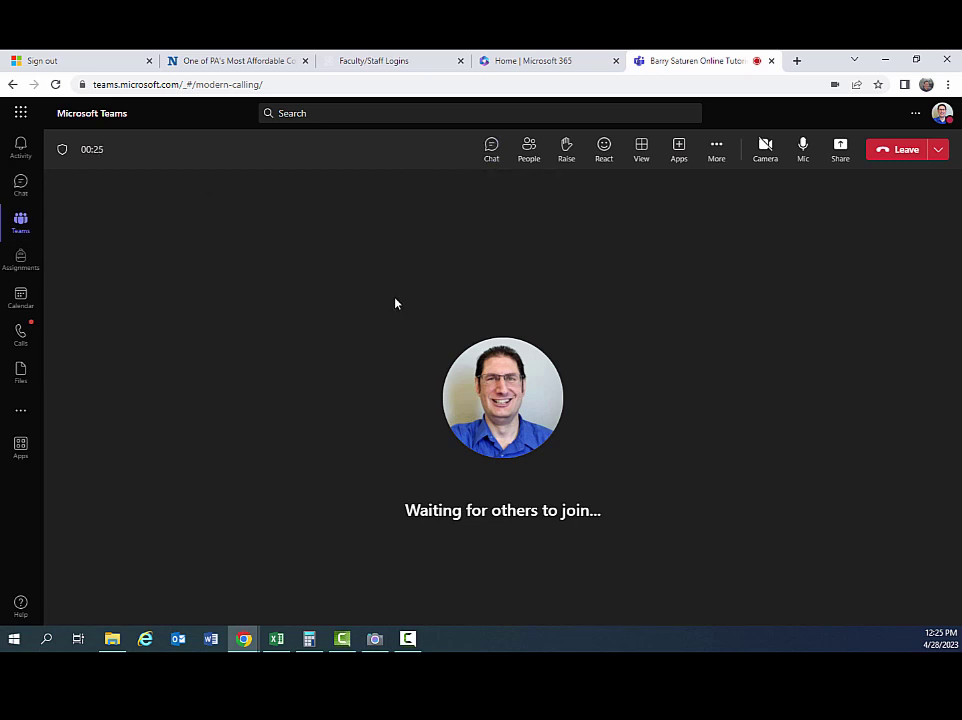
Look at the Teams chat list and the meeting's own chat, returning to the full meeting view
left_click(30, 191)
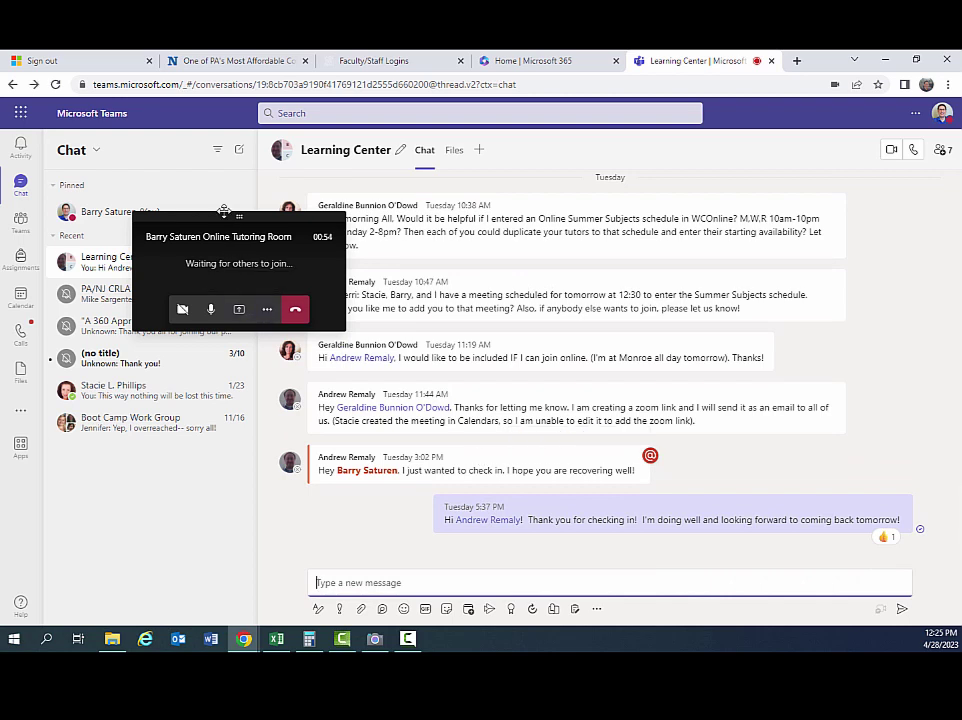
left_click(266, 254)
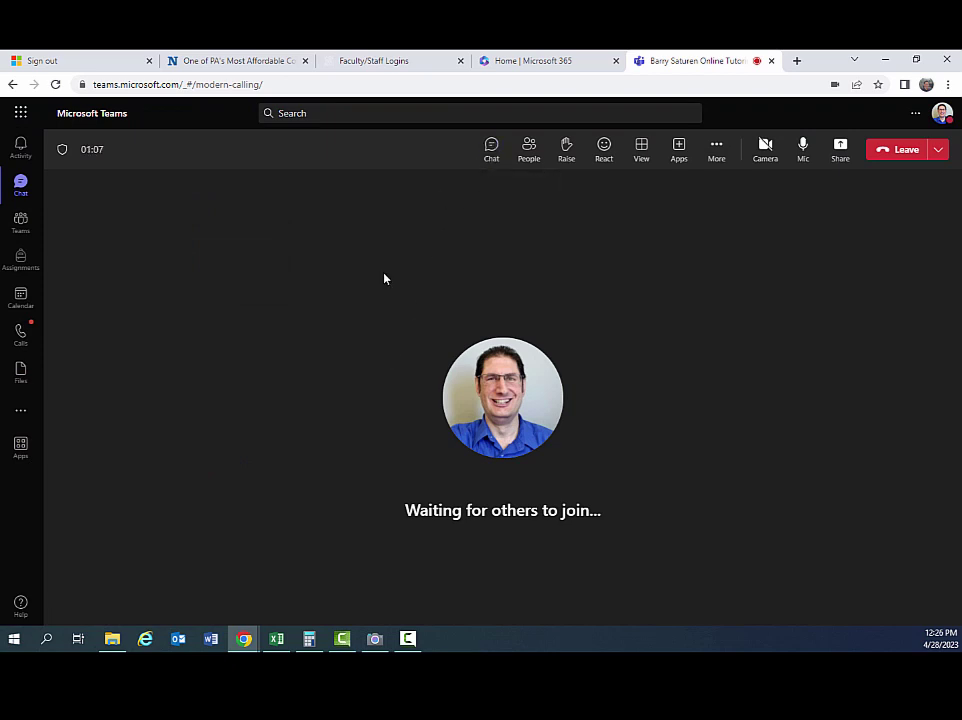
left_click(491, 150)
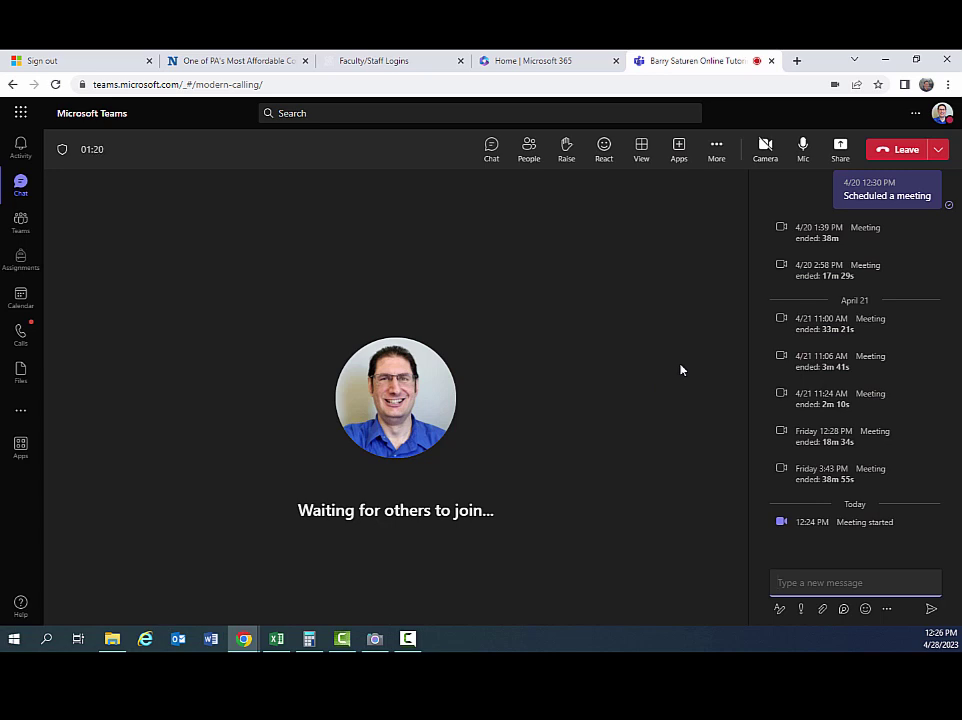
left_click(651, 313)
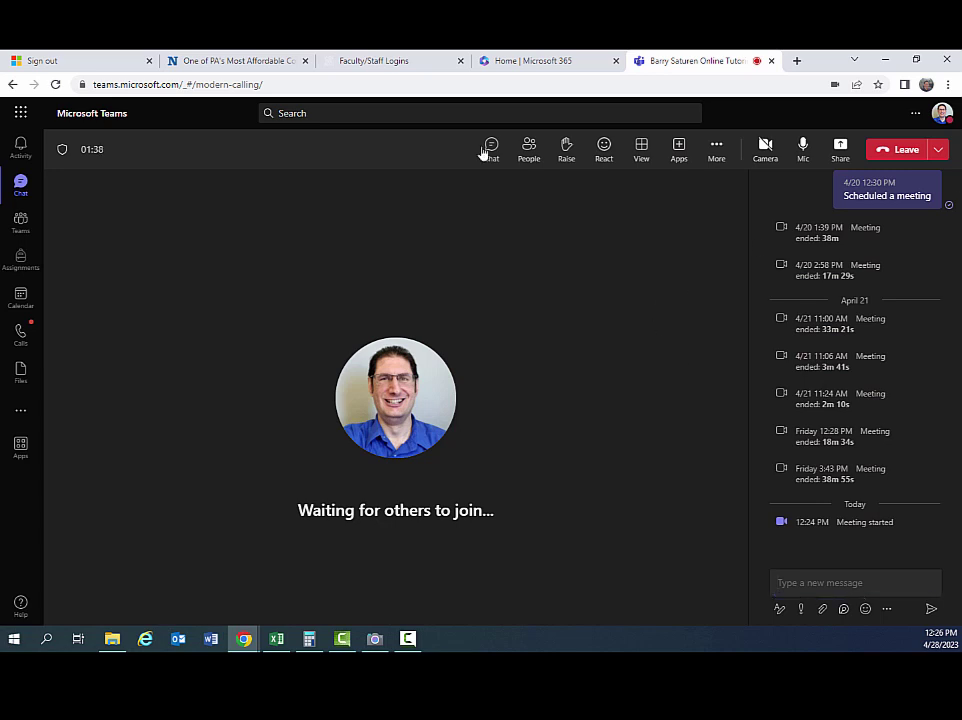
left_click(491, 148)
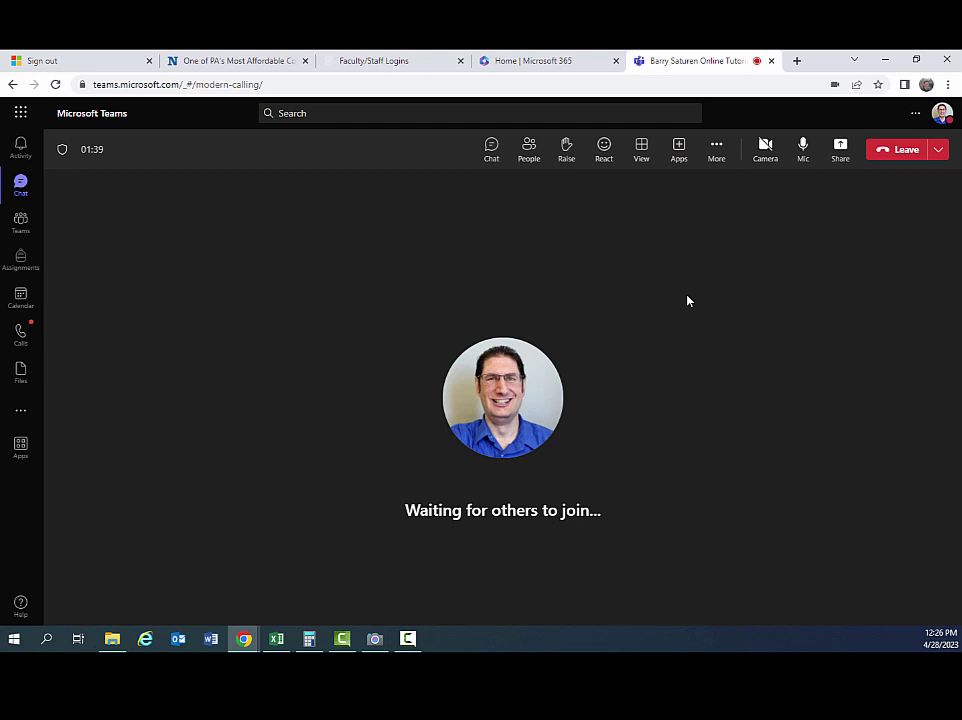
Show the meeting's participant list and collapse its suggested people
left_click(531, 157)
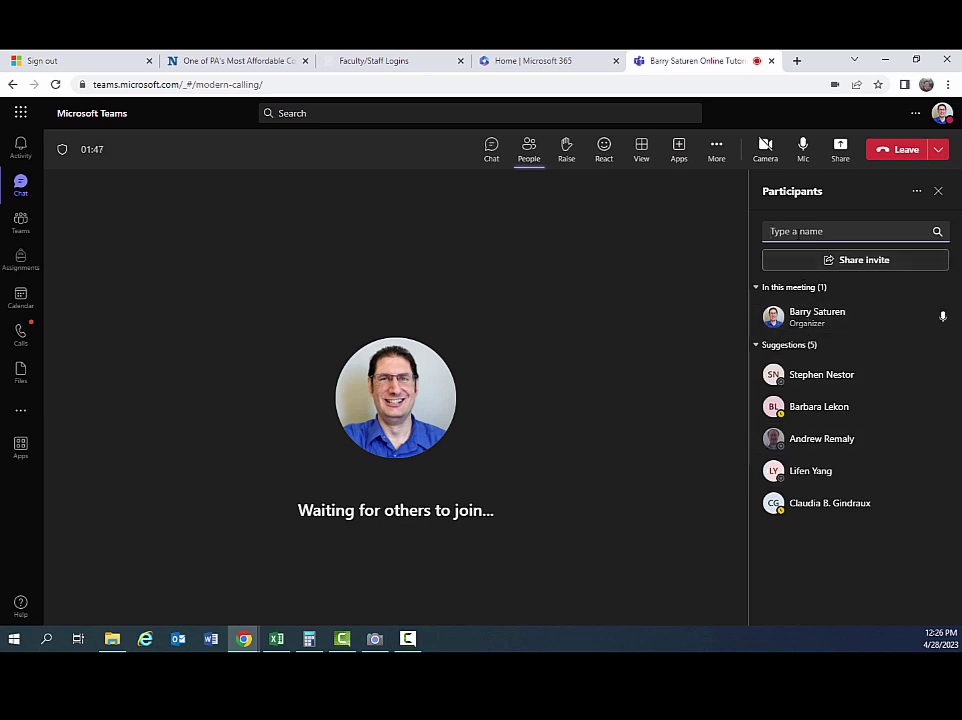
left_click(760, 346)
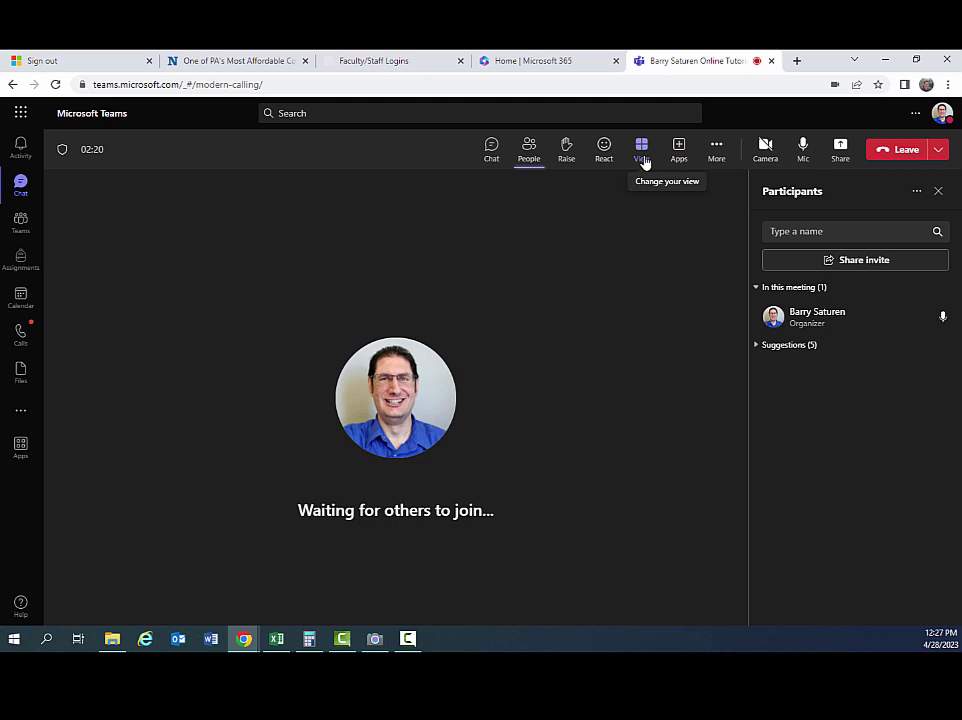
Try the Together mode meeting view and switch back to the Gallery view
left_click(644, 158)
left_click(667, 188)
left_click(643, 158)
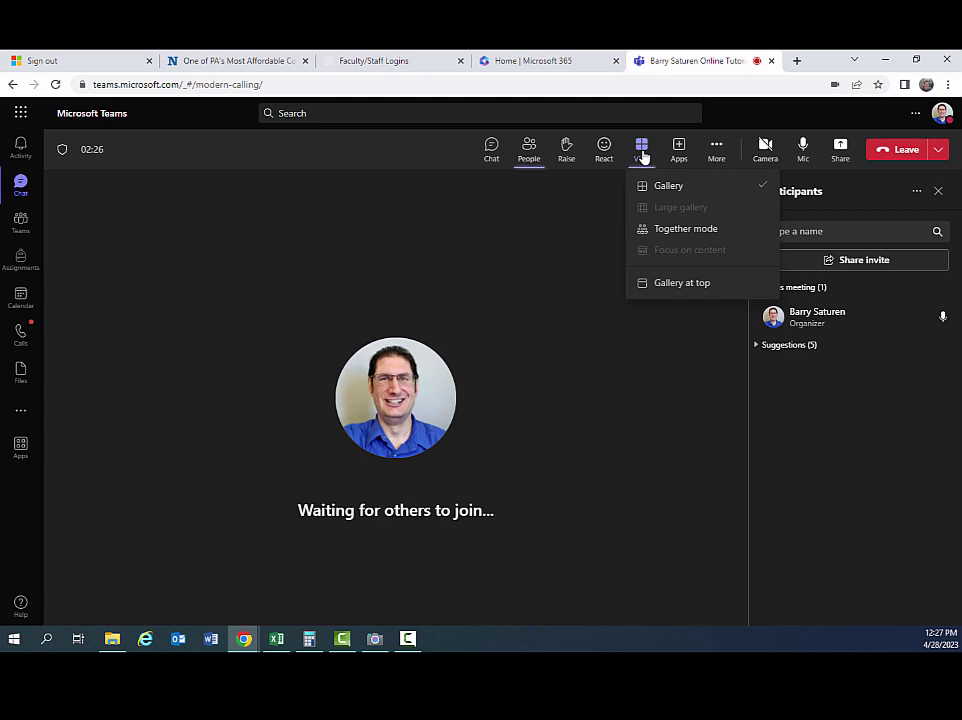
left_click(680, 227)
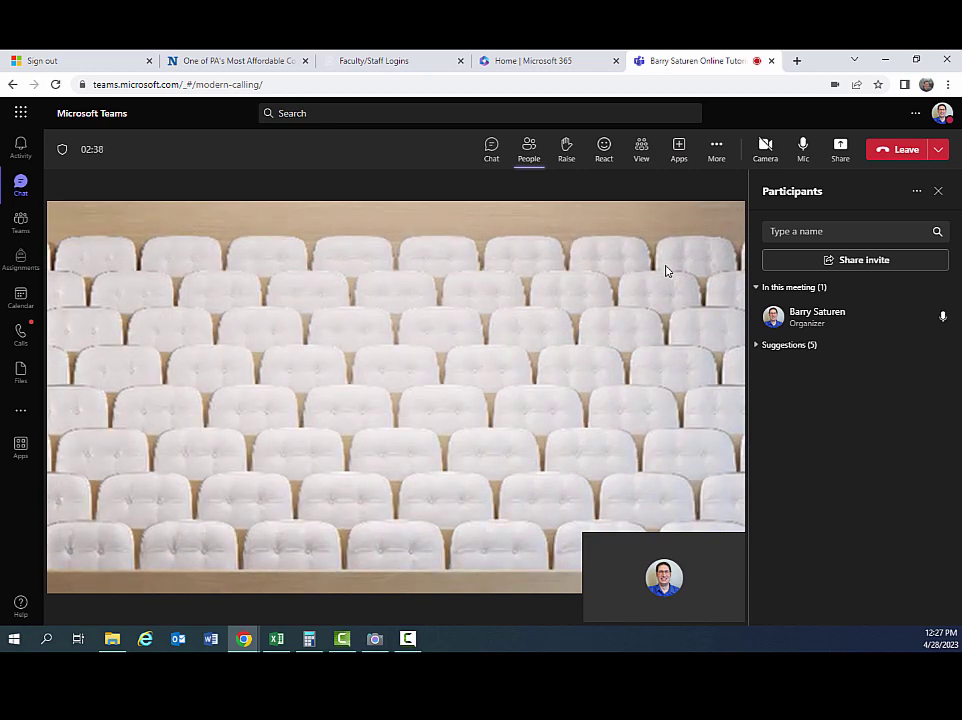
left_click(641, 150)
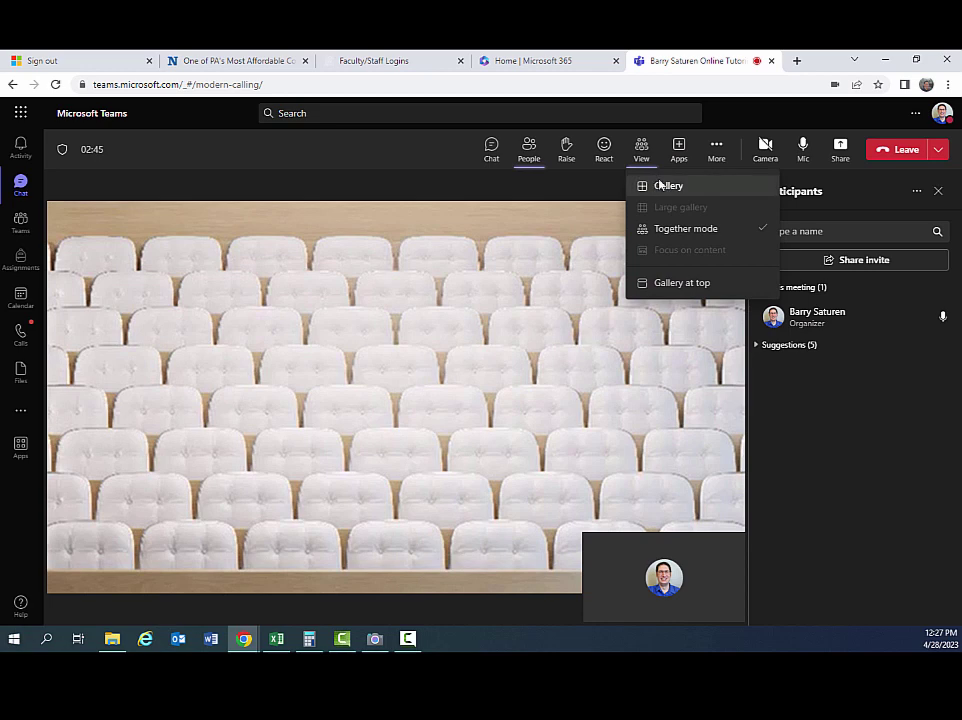
left_click(660, 185)
View the meeting's device settings and its accessibility settings
left_click(708, 153)
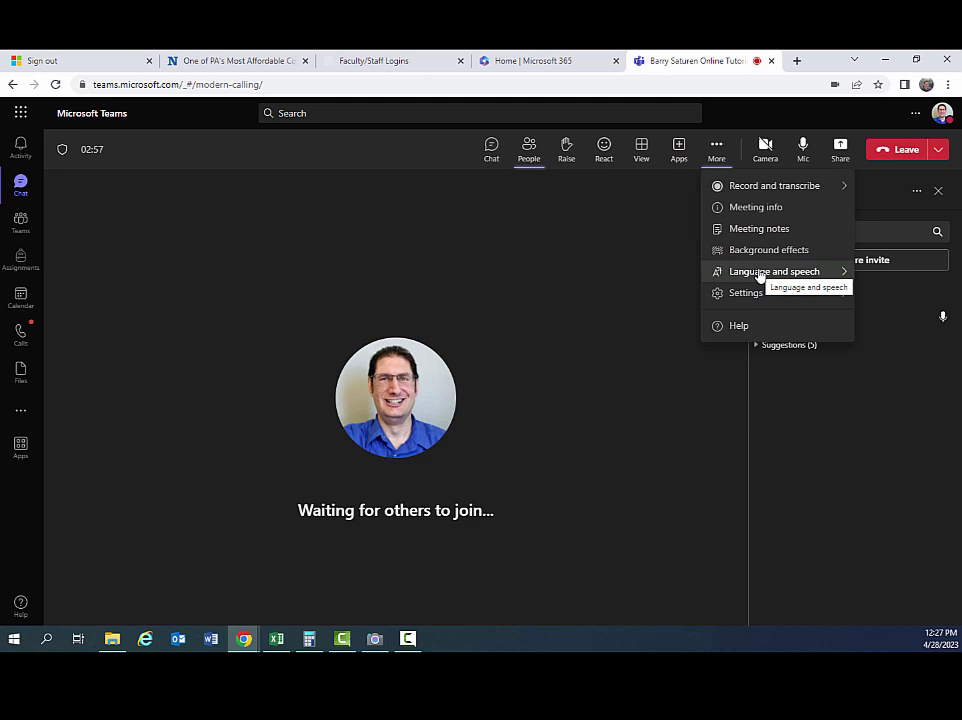
mouse_move(758, 298)
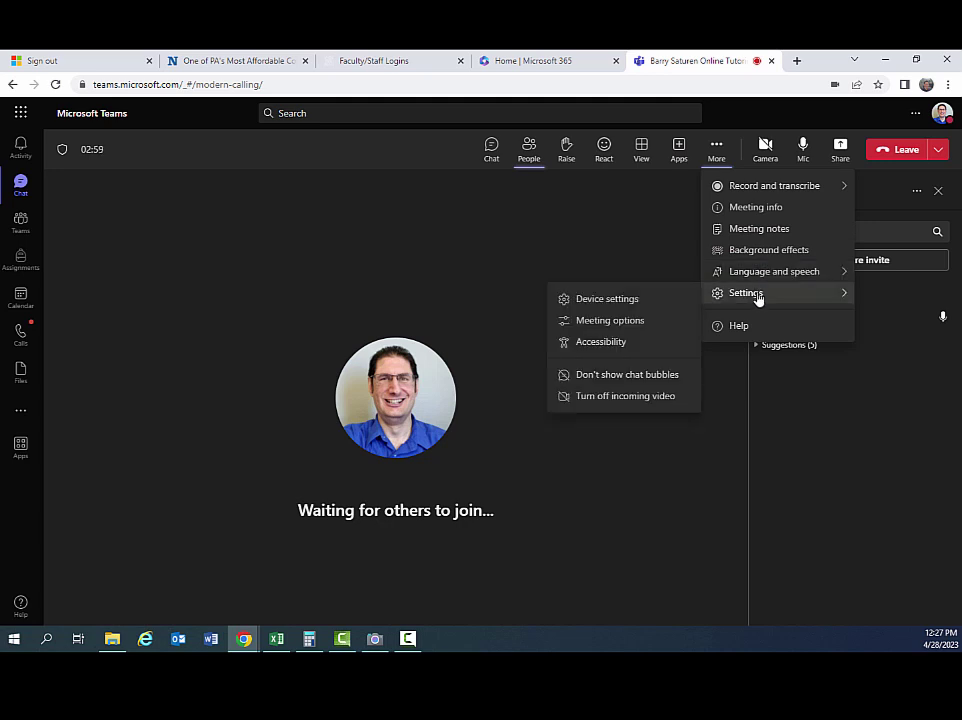
left_click(631, 299)
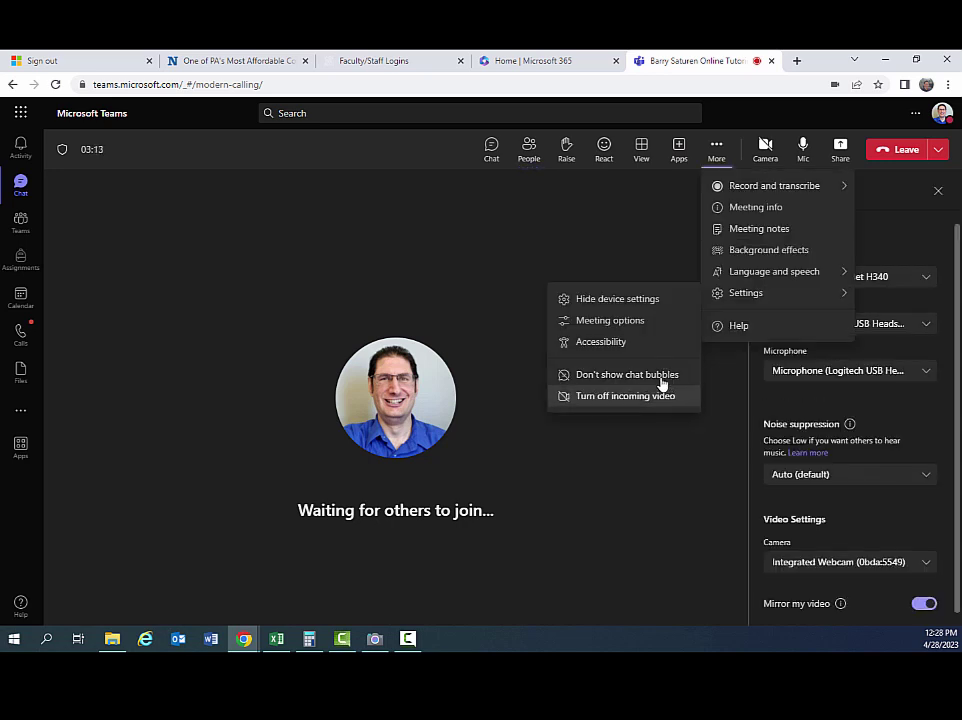
left_click(648, 344)
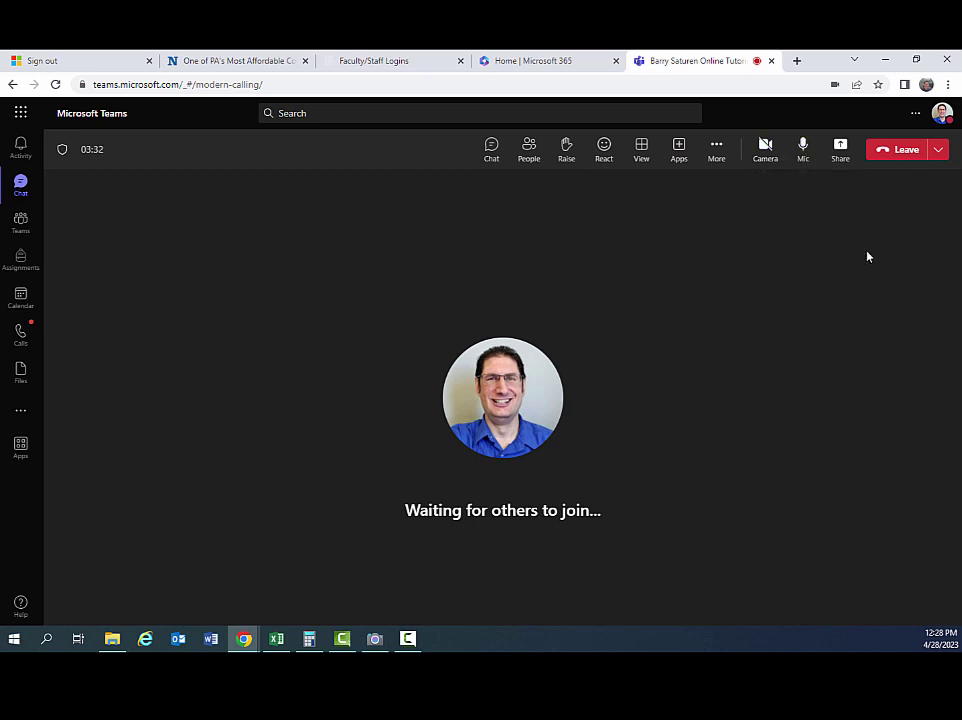
Examine the entire-screen choices for sharing content in the meeting, and leave without sharing
left_click(841, 156)
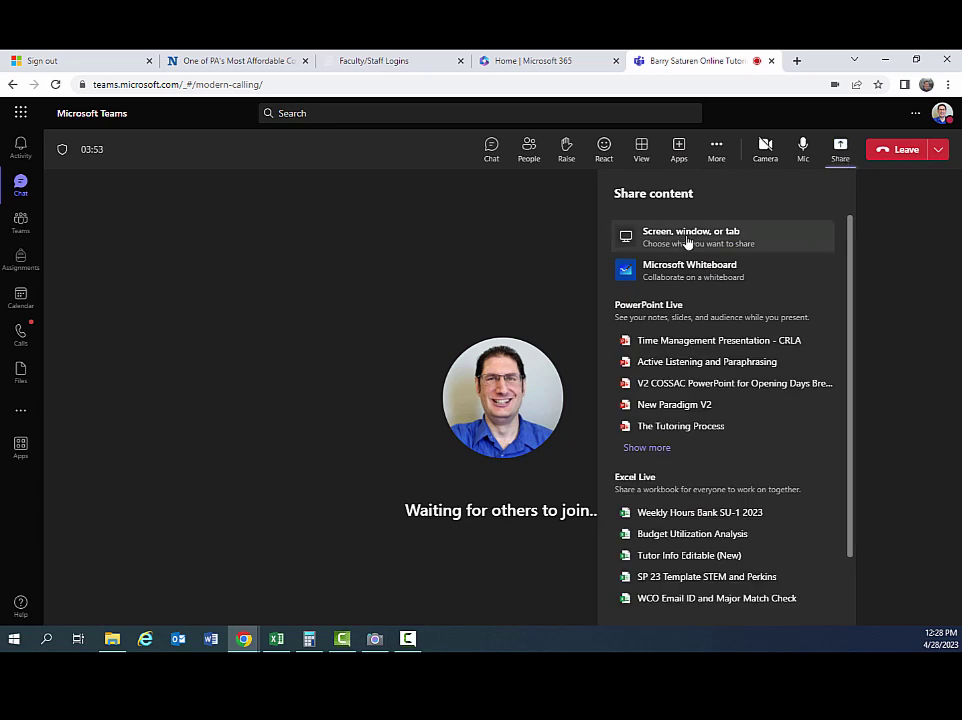
left_click(687, 238)
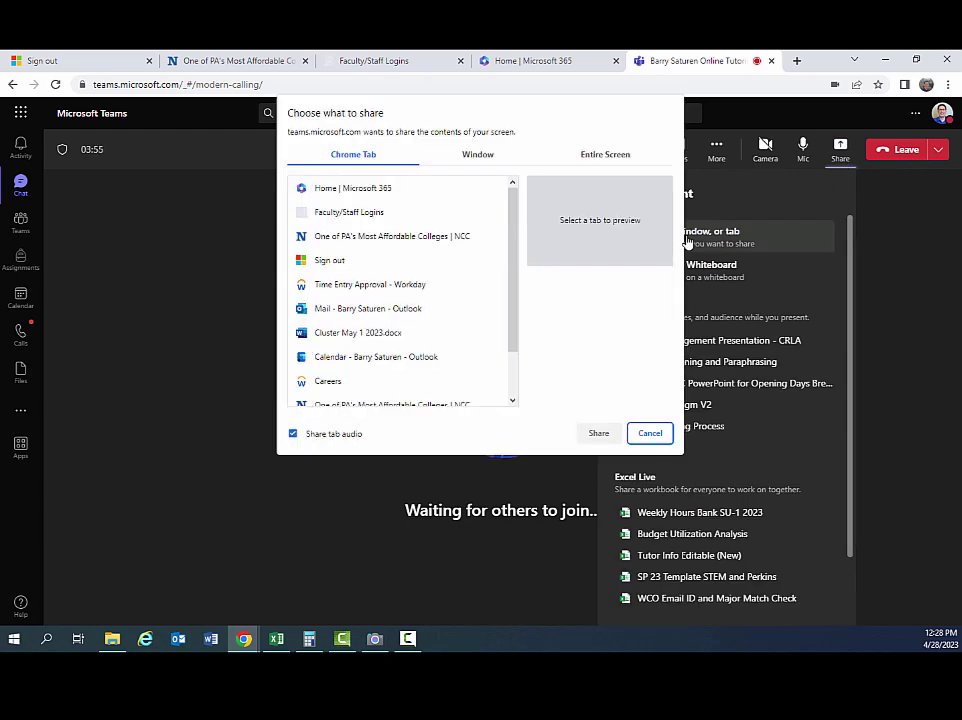
left_click(607, 157)
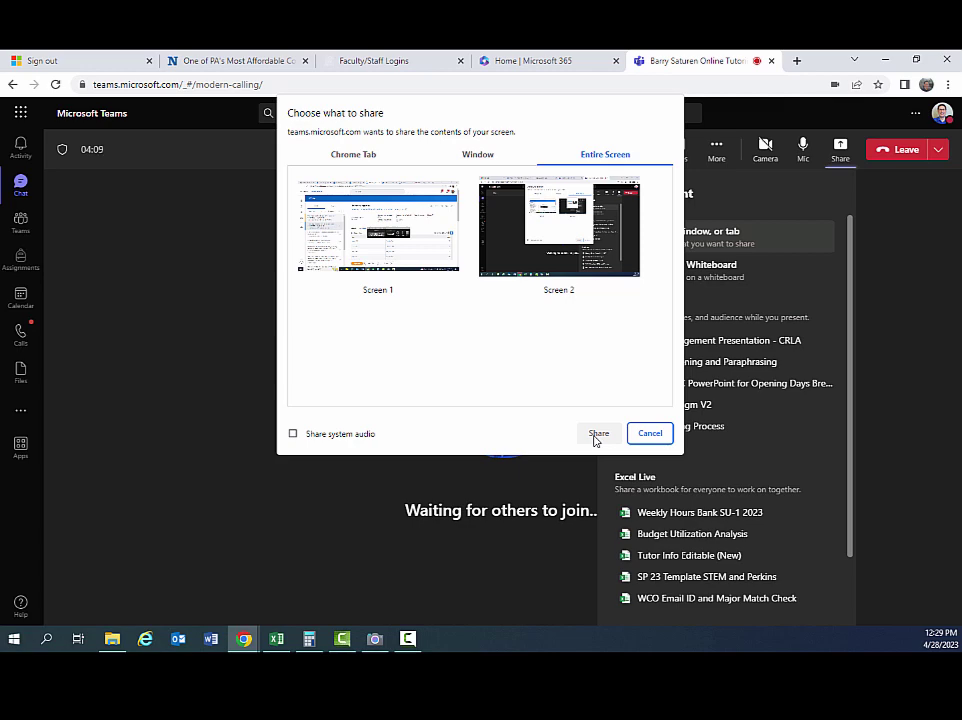
left_click(660, 437)
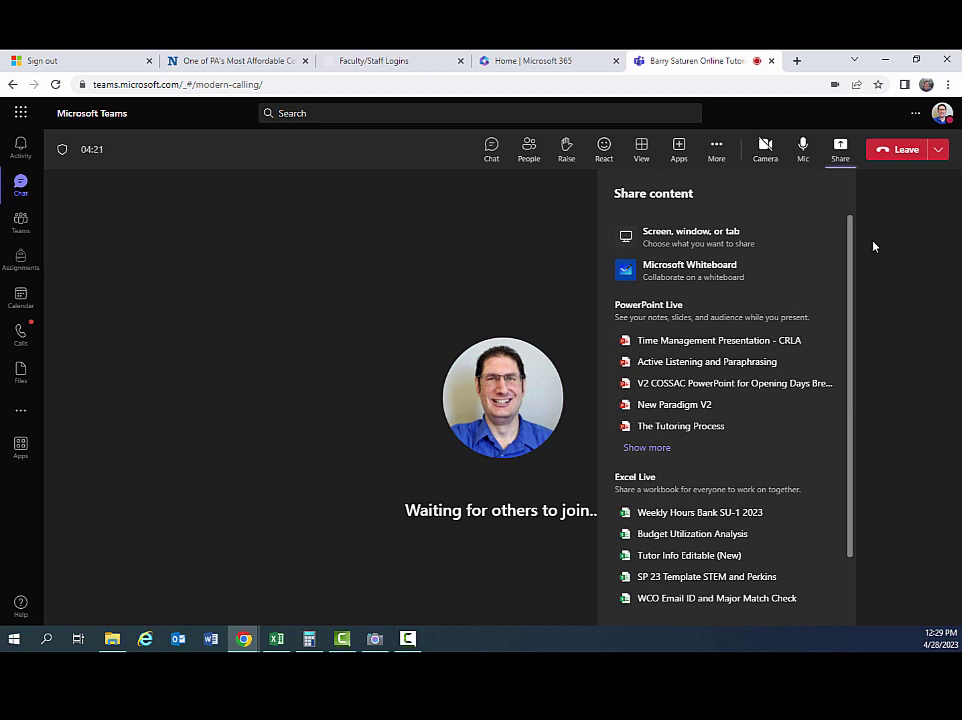
left_click(840, 150)
left_click(843, 150)
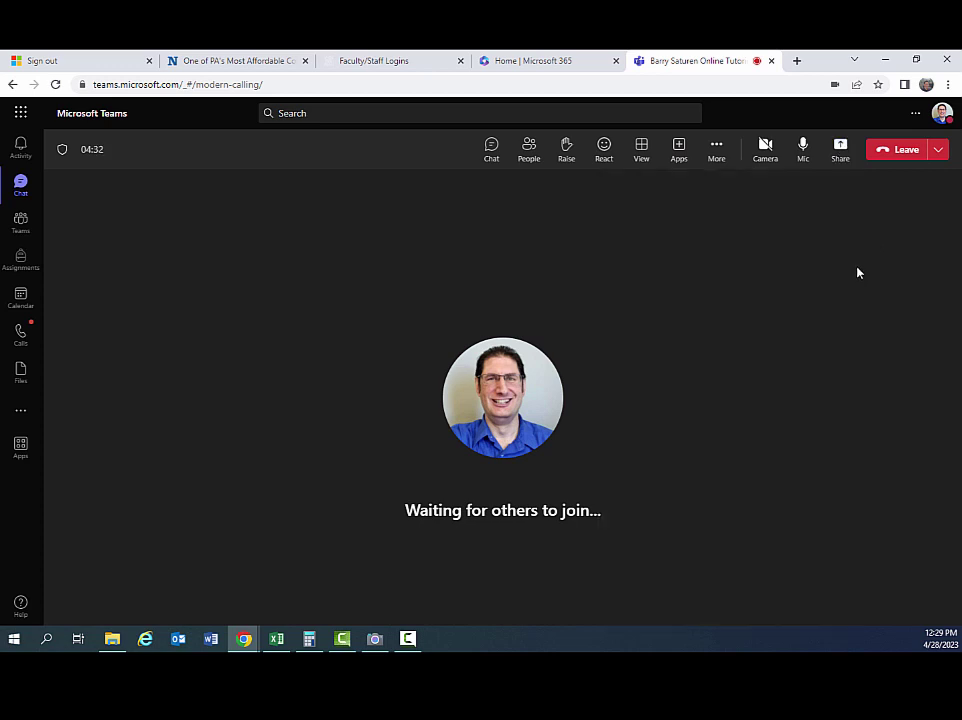
Share Microsoft Whiteboard in the meeting and start a new board from the whiteboard gallery
left_click(843, 149)
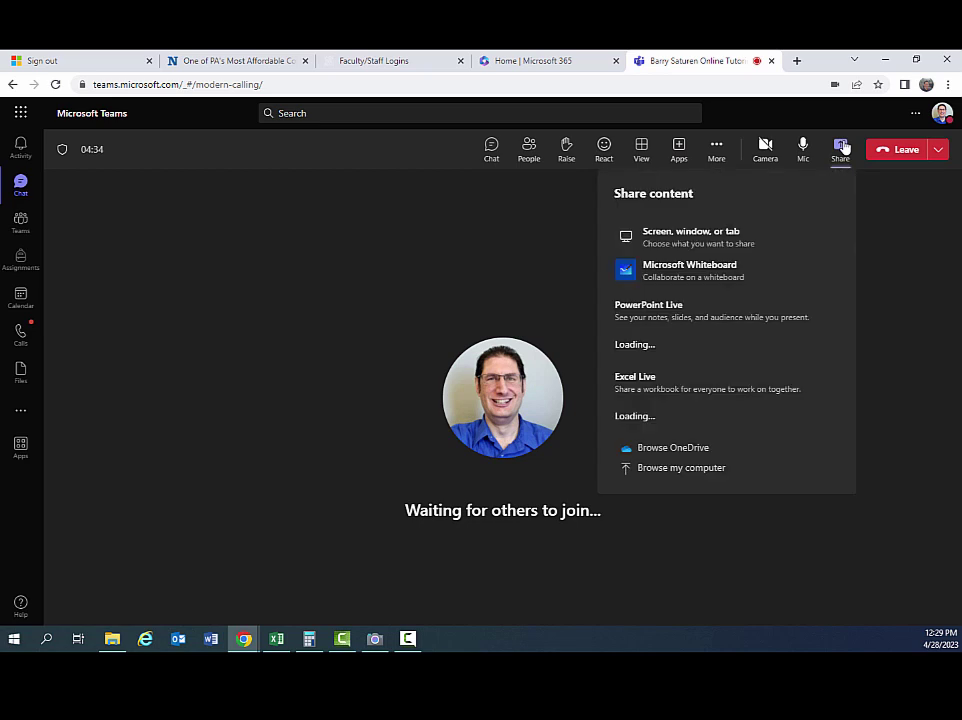
left_click(696, 282)
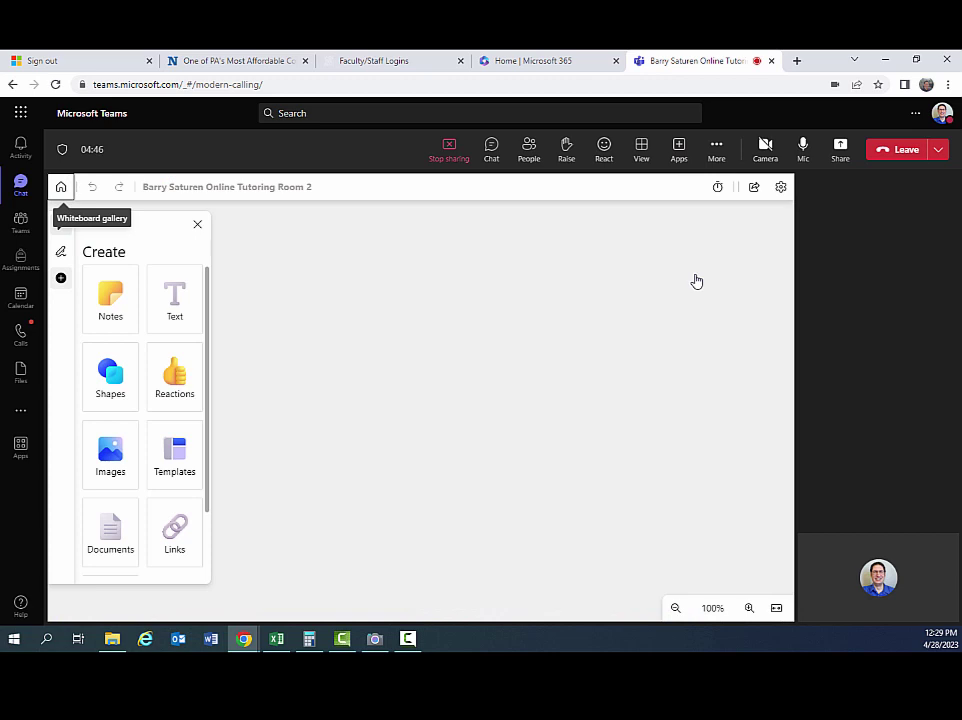
left_click(60, 187)
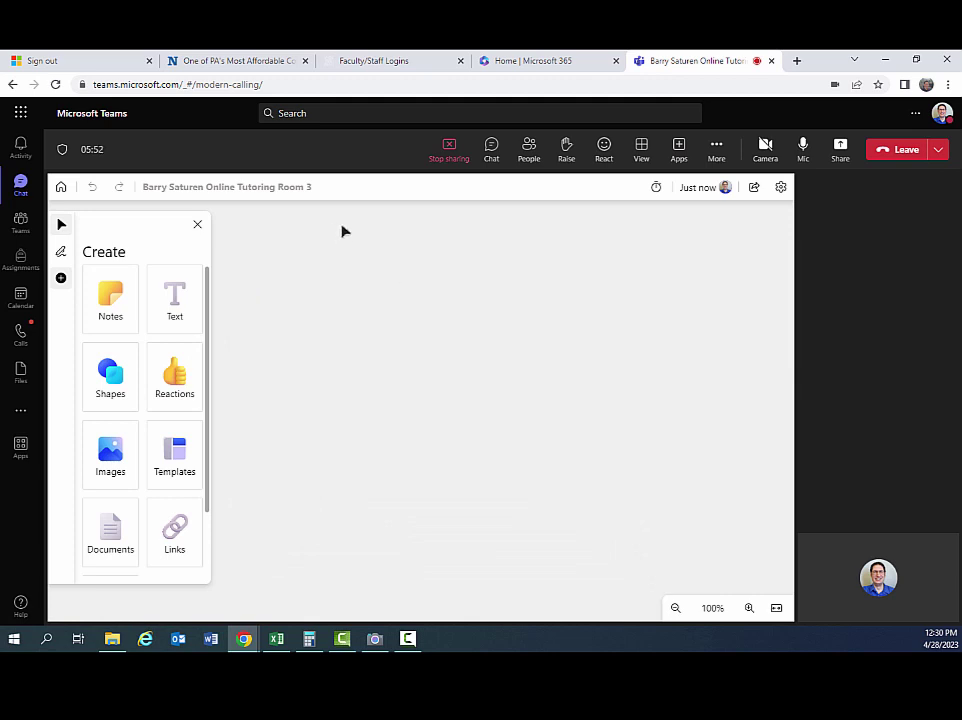
Add a yellow sticky note to the whiteboard reading "Type your note!"
left_click(125, 307)
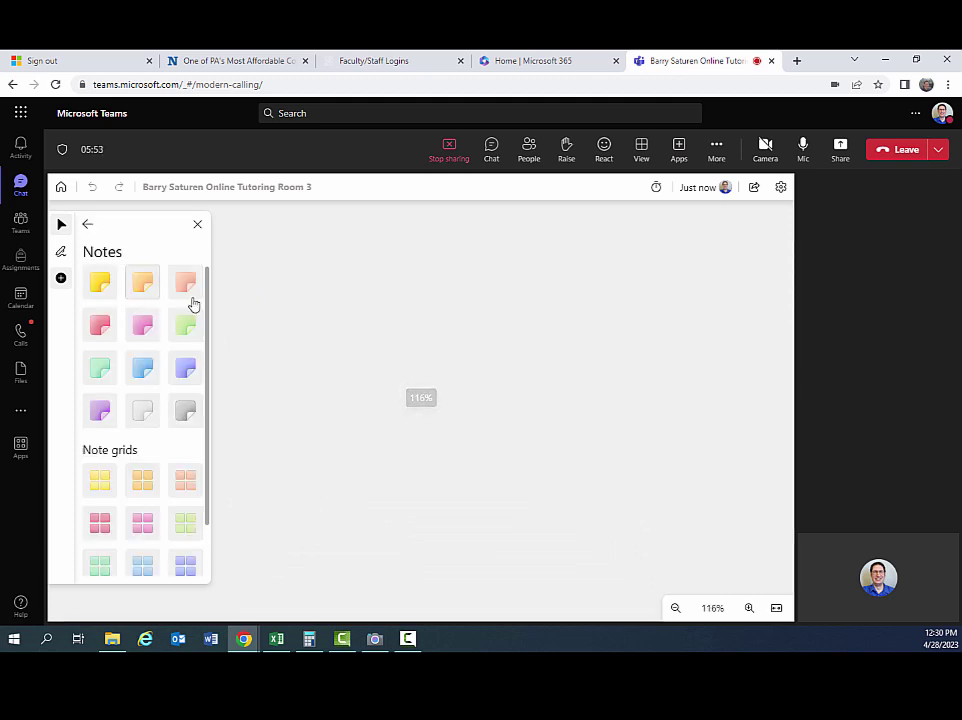
left_click(107, 290)
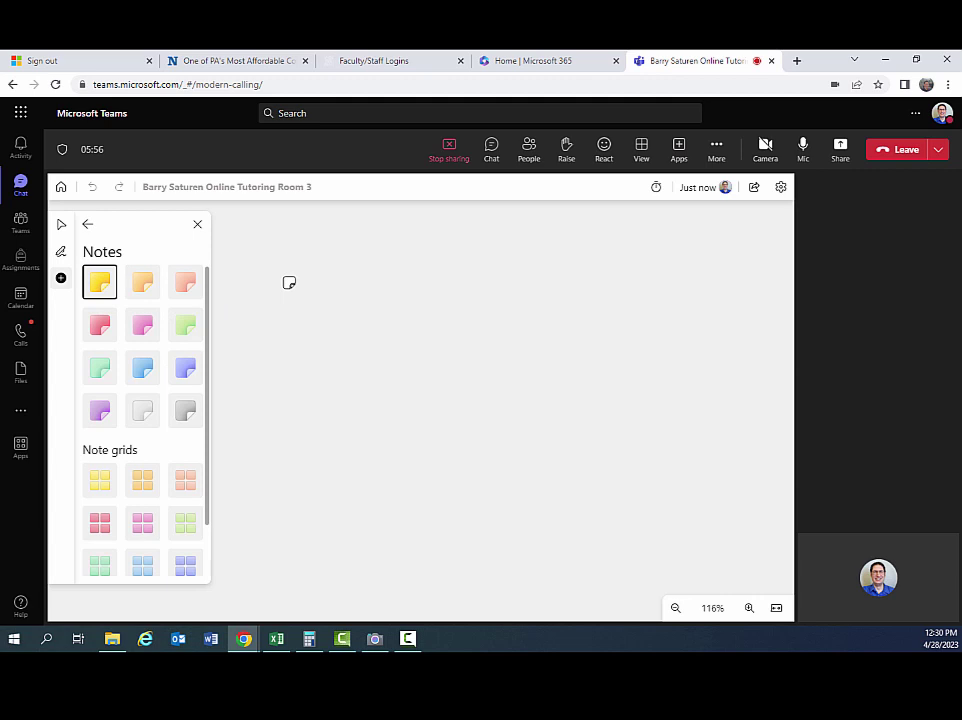
left_click(344, 313)
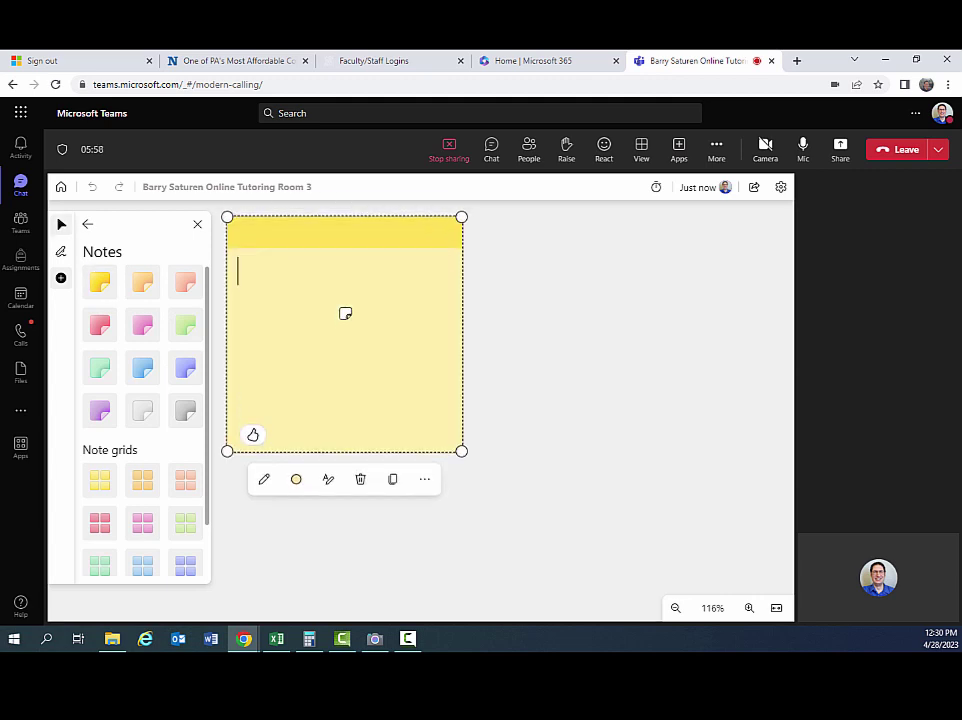
type("Type your not")
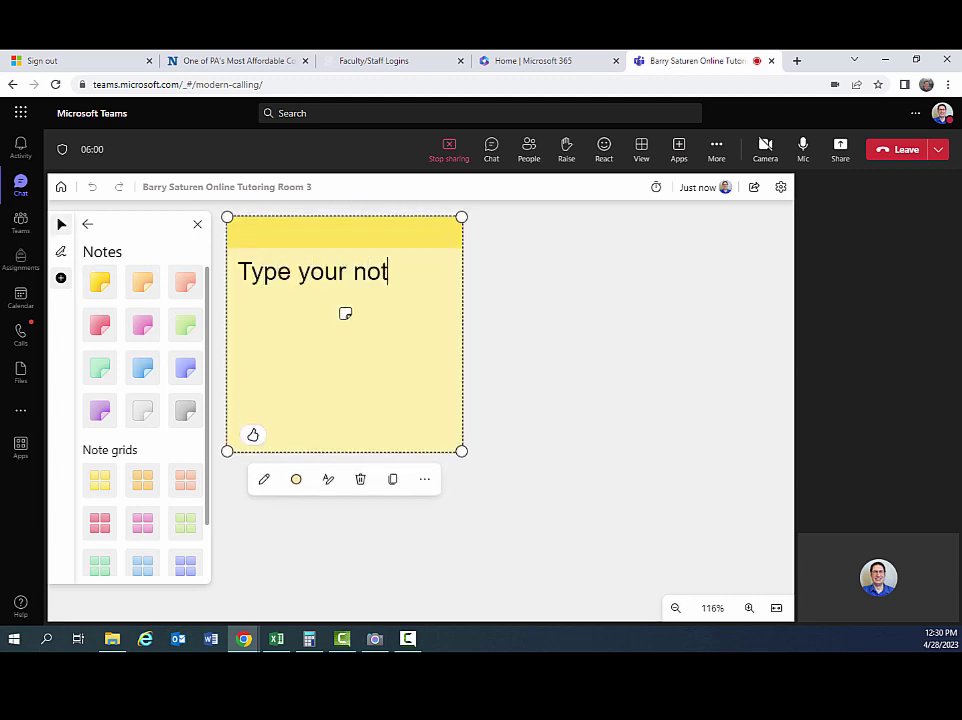
type("e!")
left_click(557, 375)
Shrink the yellow sticky note to less than half its width, keeping its upper-left corner in place
left_click(423, 371)
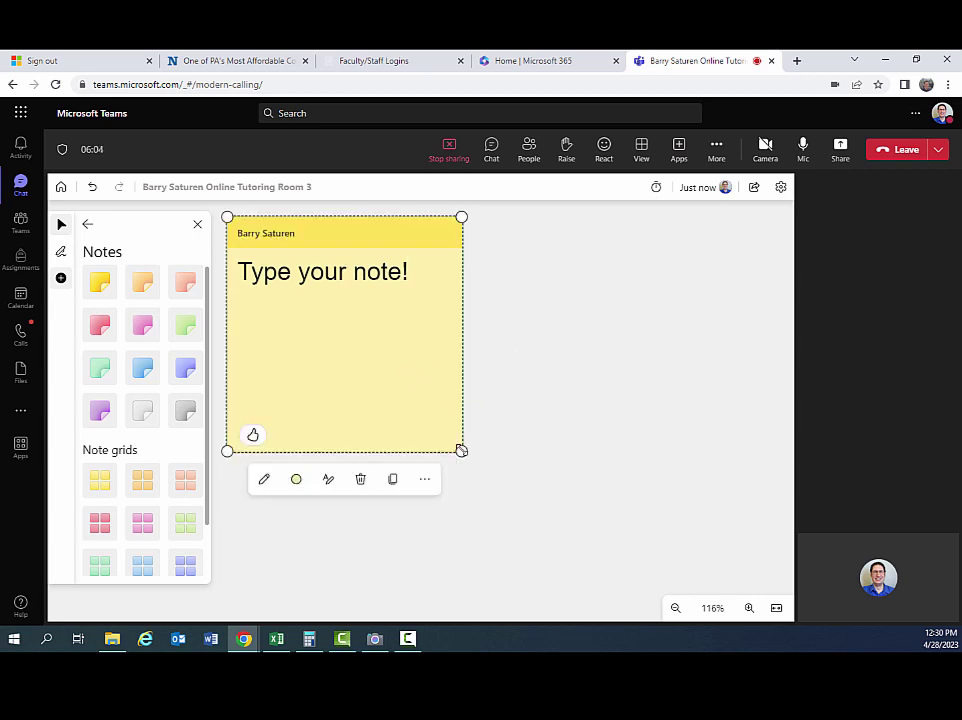
left_click_drag(461, 451, 326, 316)
left_click(449, 335)
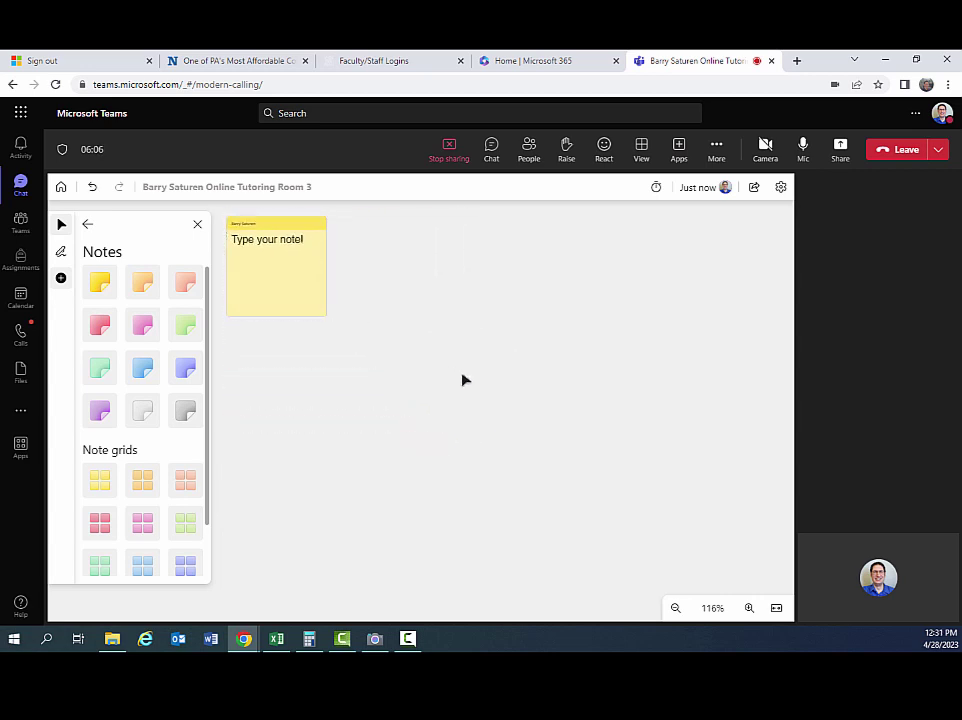
Add a text box reading "Text box!" on the empty area to the right of the sticky note
left_click(87, 225)
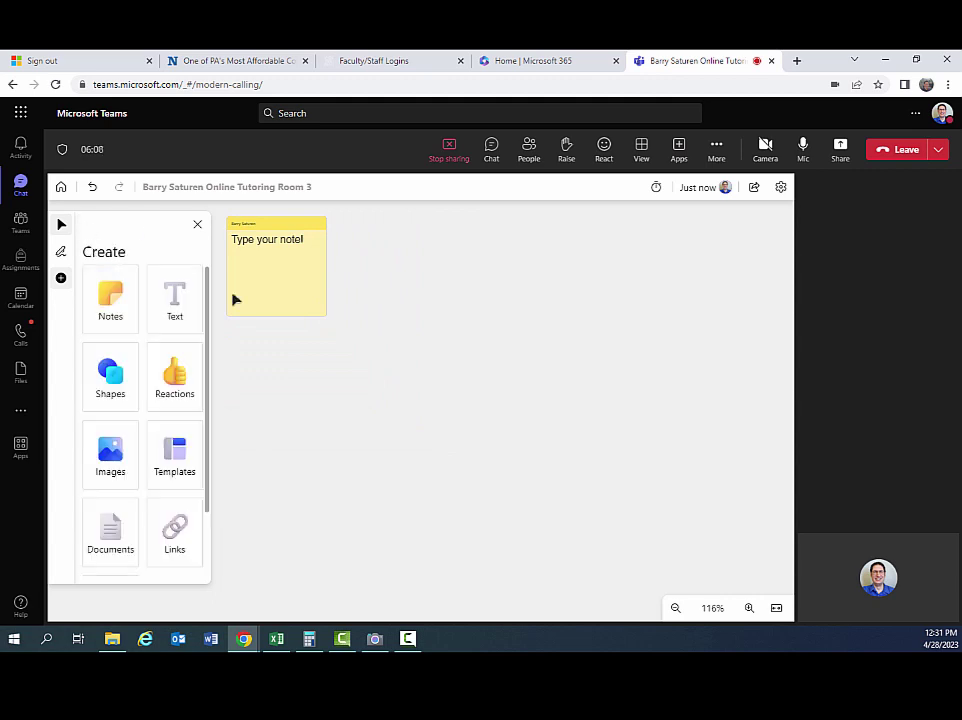
left_click(195, 294)
left_click(560, 335)
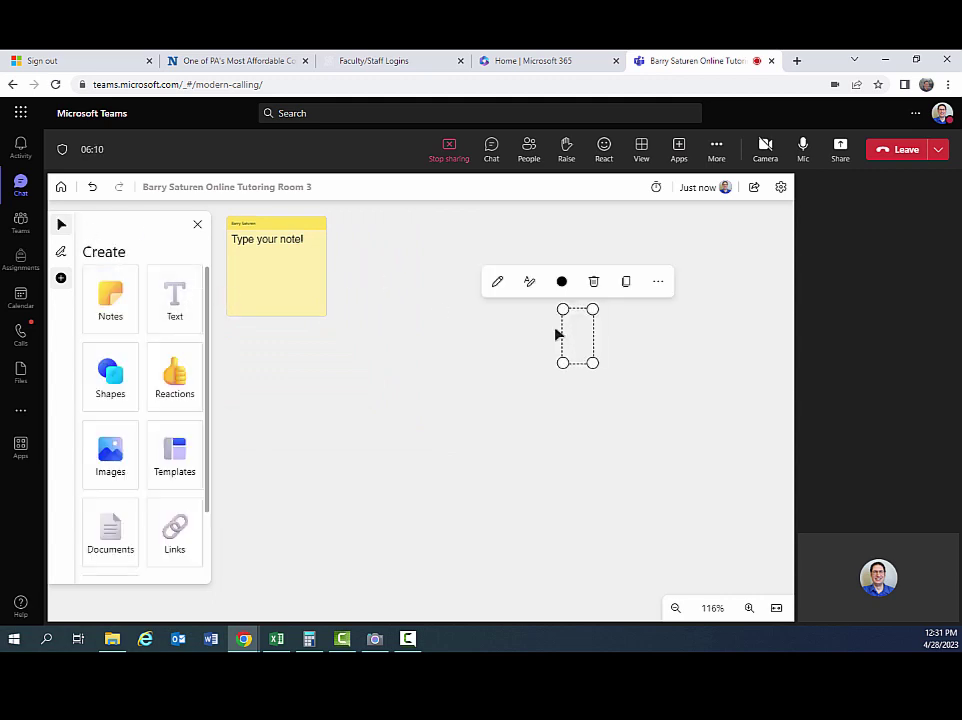
type("Text b")
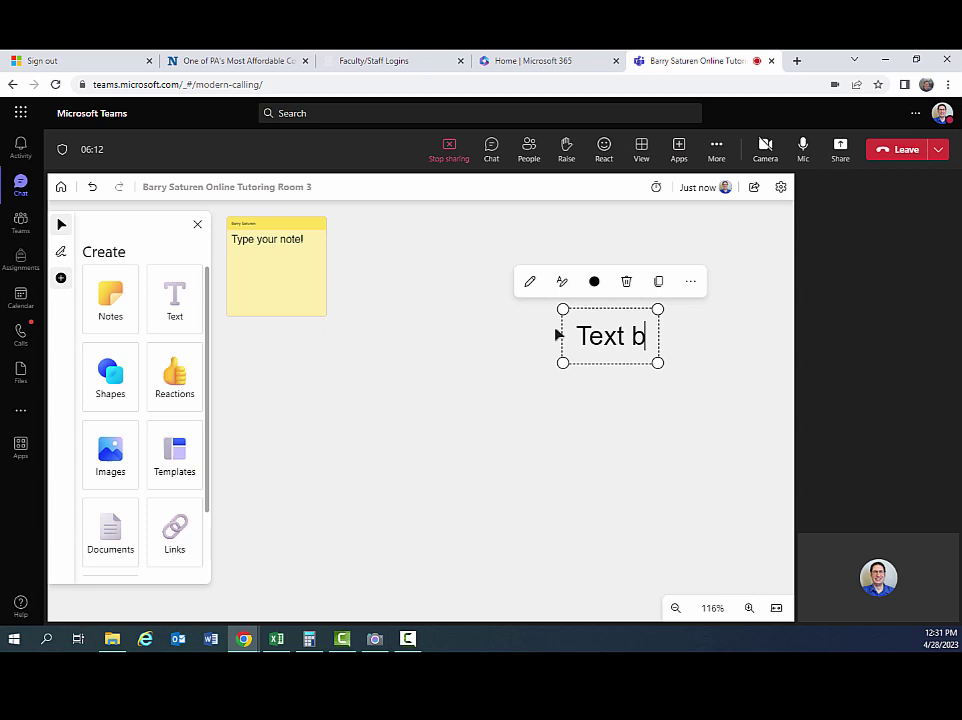
type("ox!~")
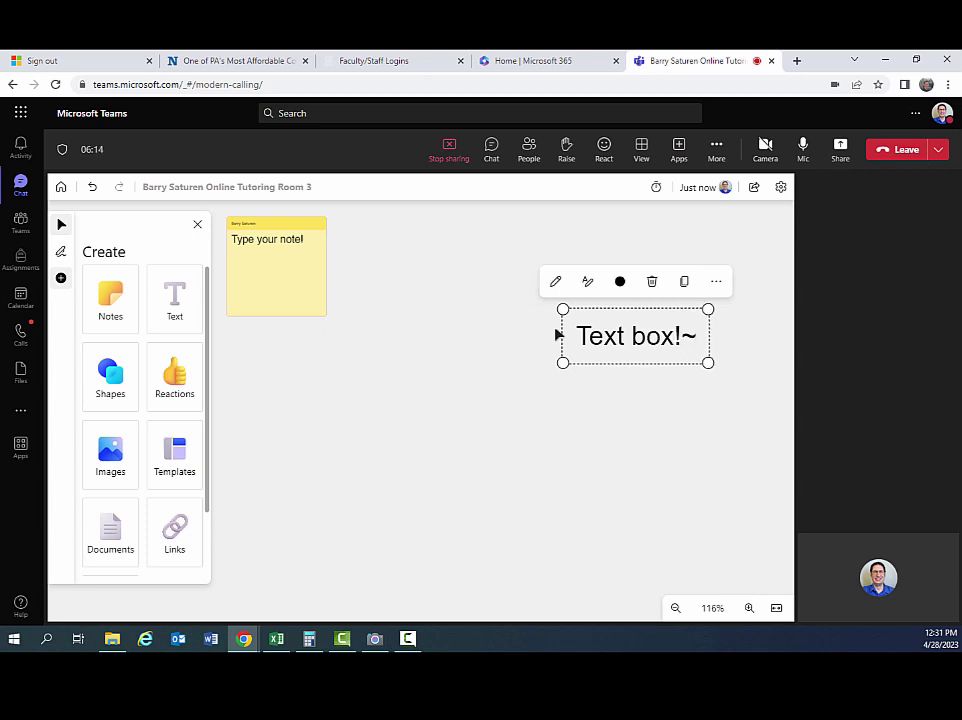
key("BackSpace")
left_click(443, 381)
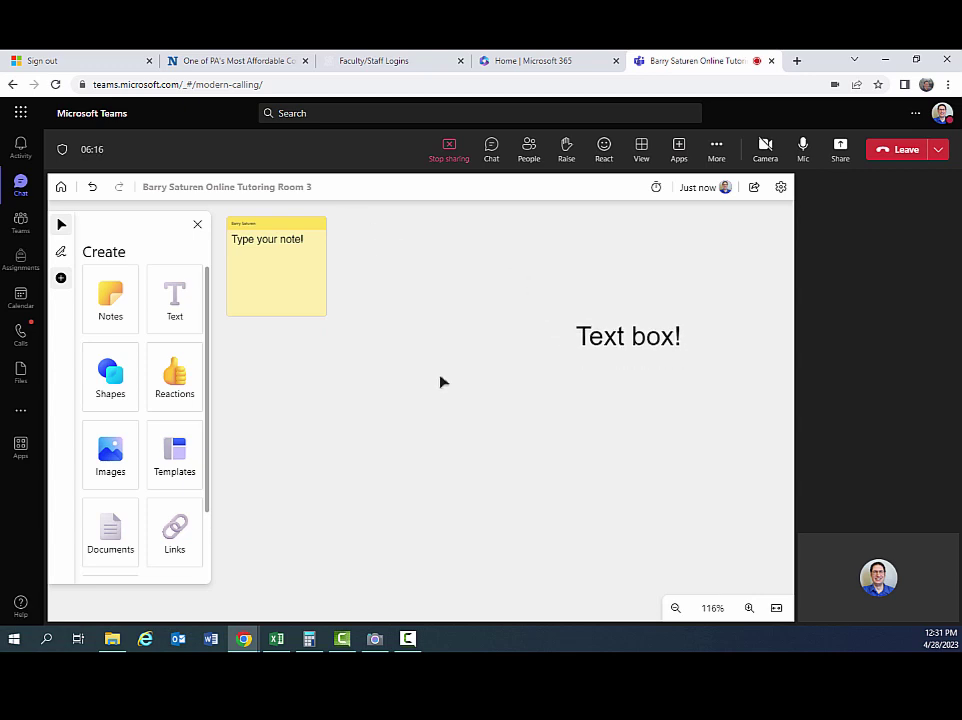
Draw a triangle below the sticky note and a small block arrow pointing toward the text box
left_click(120, 384)
left_click(185, 282)
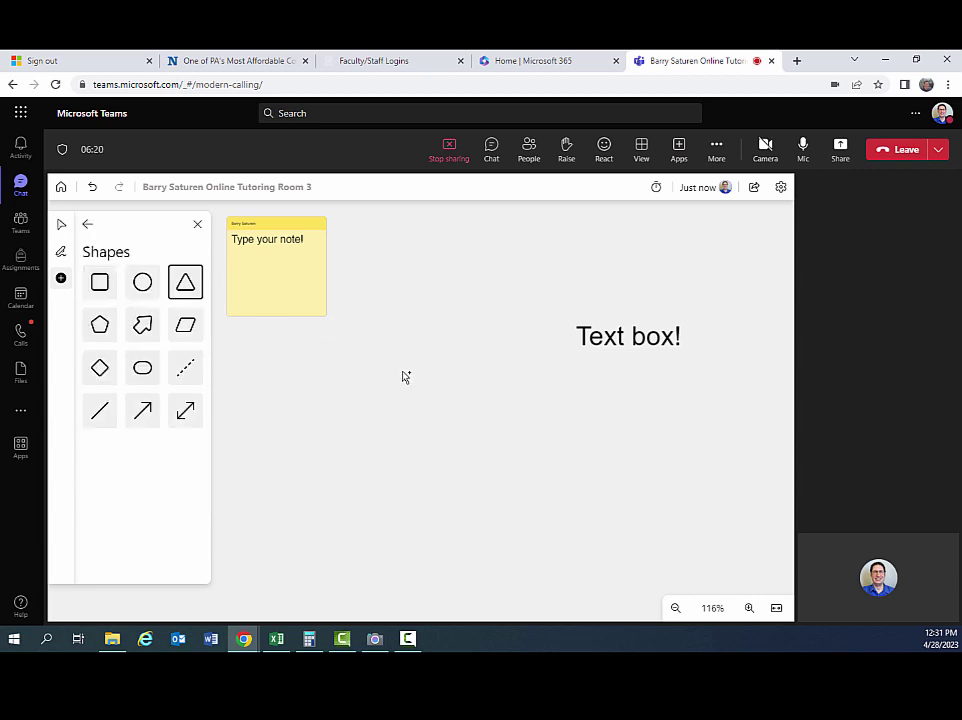
left_click_drag(260, 360, 363, 451)
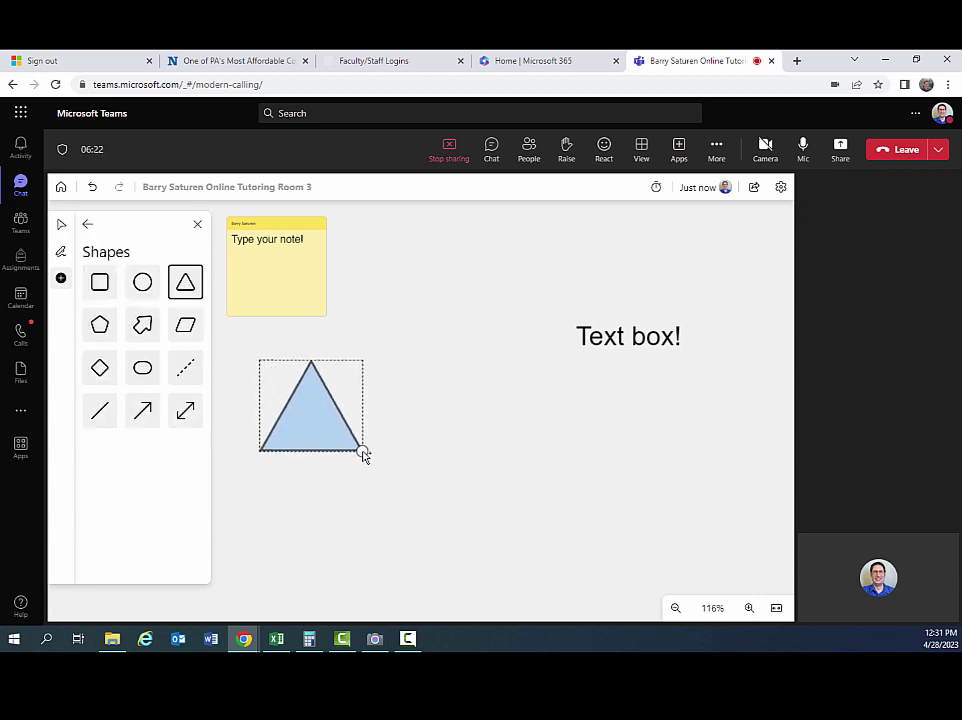
left_click(142, 324)
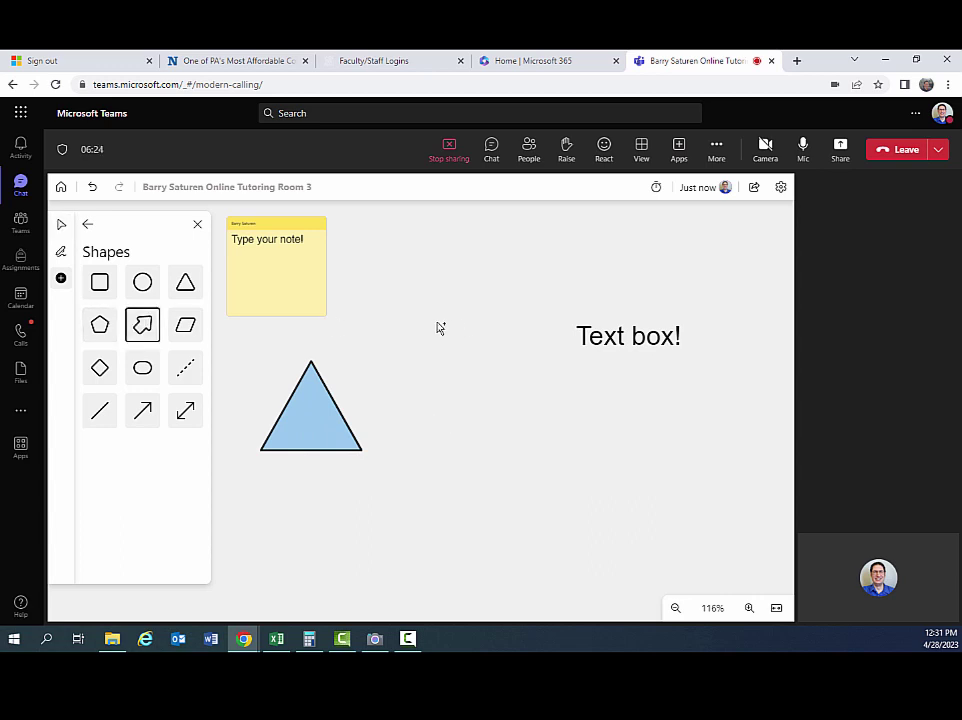
mouse_move(430, 326)
left_mouse_down()
mouse_move(494, 342)
mouse_move(501, 358)
left_mouse_up()
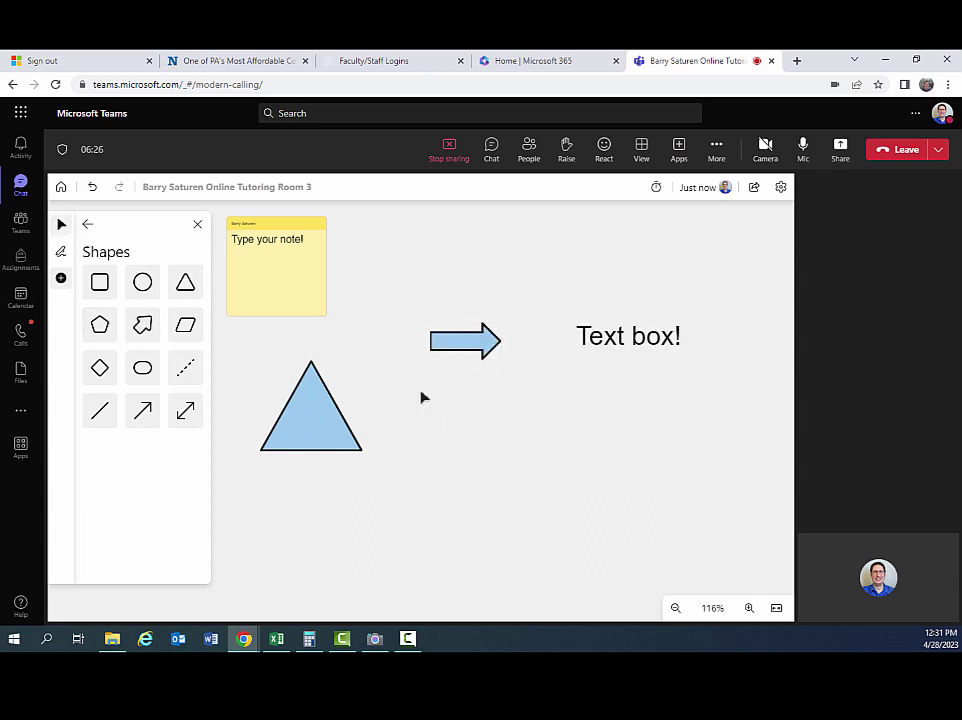
Label the block arrow "Look here!" and enlarge it toward the left to fit the text
double_click(483, 336)
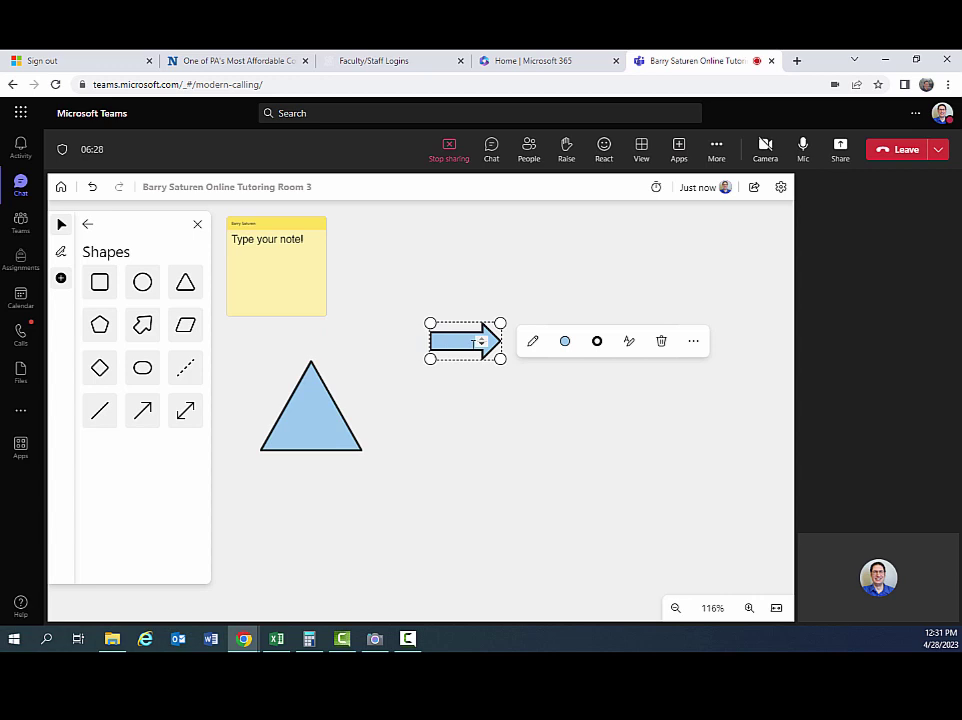
type("Look here!")
left_click_drag(430, 359, 380, 368)
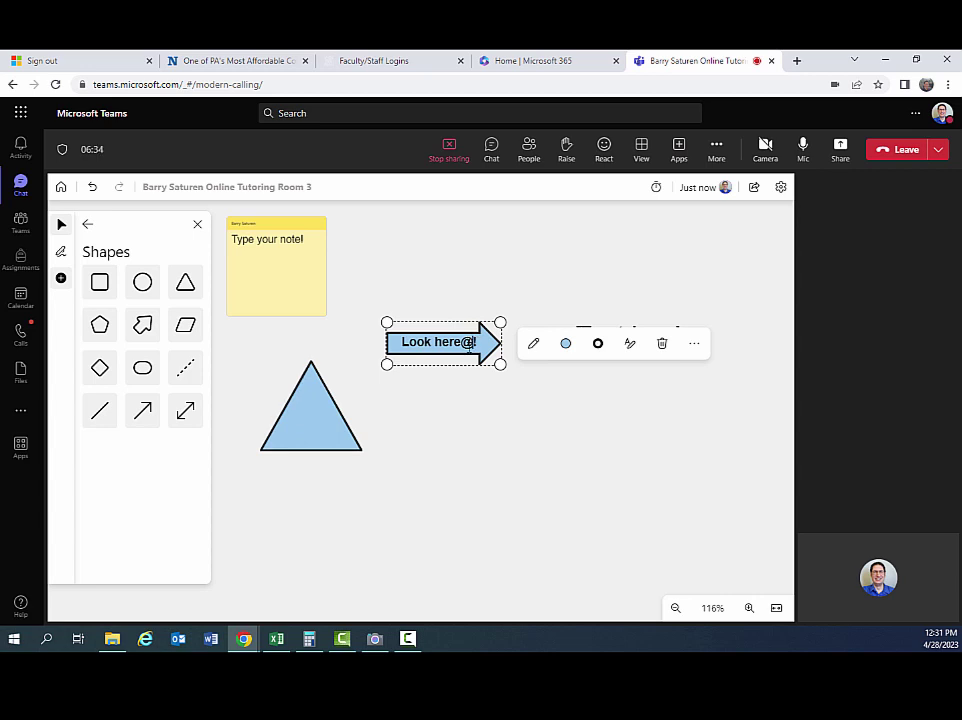
left_click(469, 345)
key("BackSpace")
left_click(511, 426)
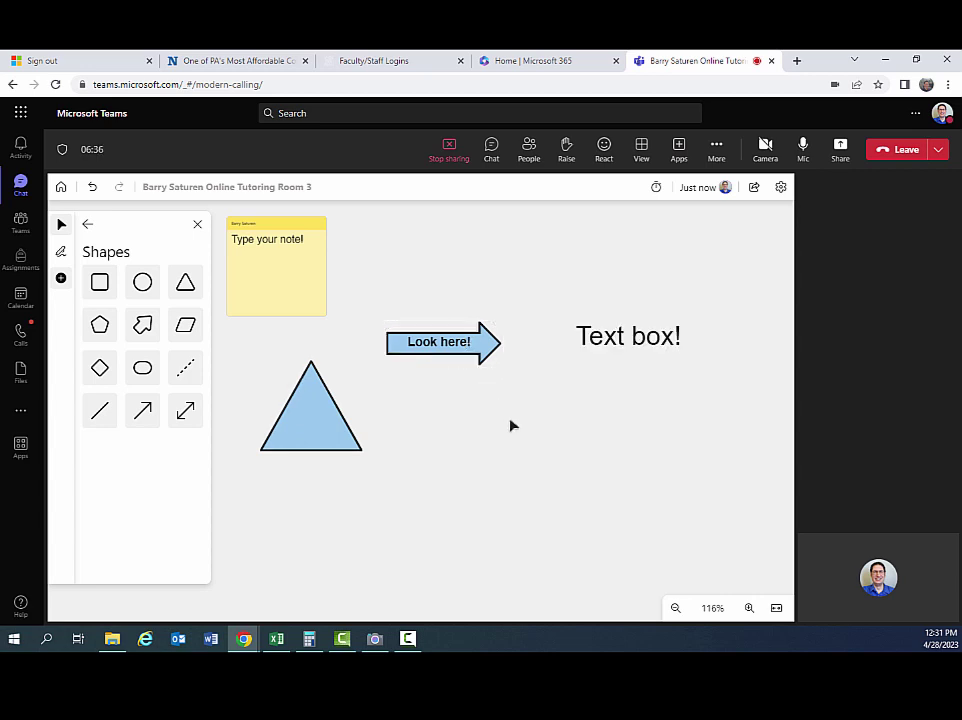
Draw coordinate axes below the text box with crossing horizontal and vertical double-headed arrows
left_click(184, 410)
mouse_move(436, 470)
left_mouse_down()
mouse_move(612, 481)
mouse_move(665, 471)
left_mouse_up()
left_click(582, 419)
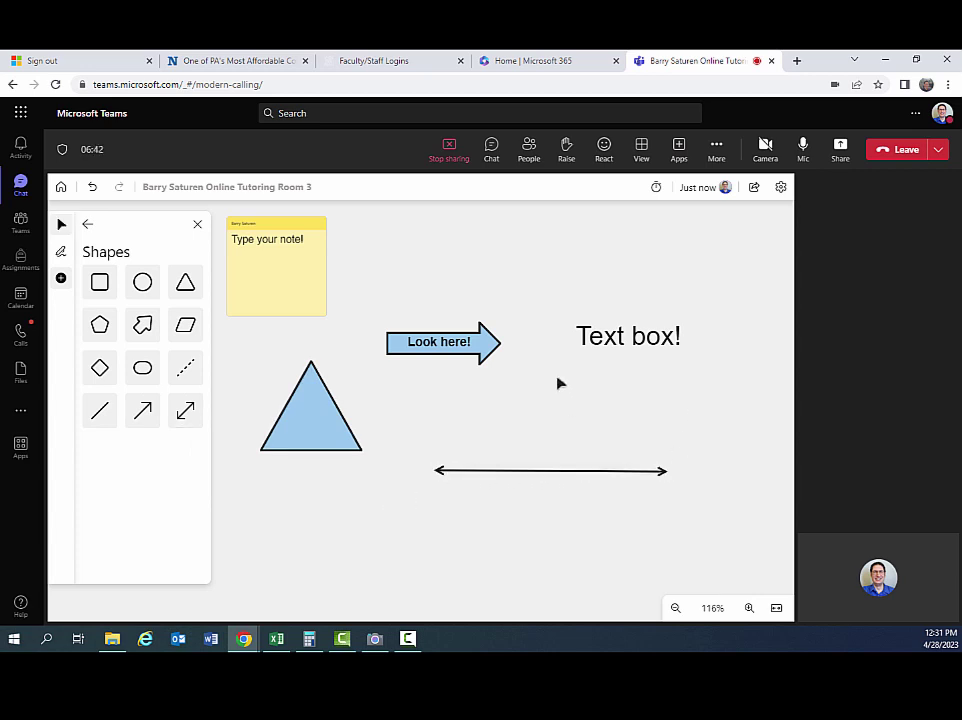
left_click(185, 410)
mouse_move(550, 363)
left_mouse_down()
mouse_move(558, 389)
mouse_move(552, 583)
left_mouse_up()
left_click(292, 576)
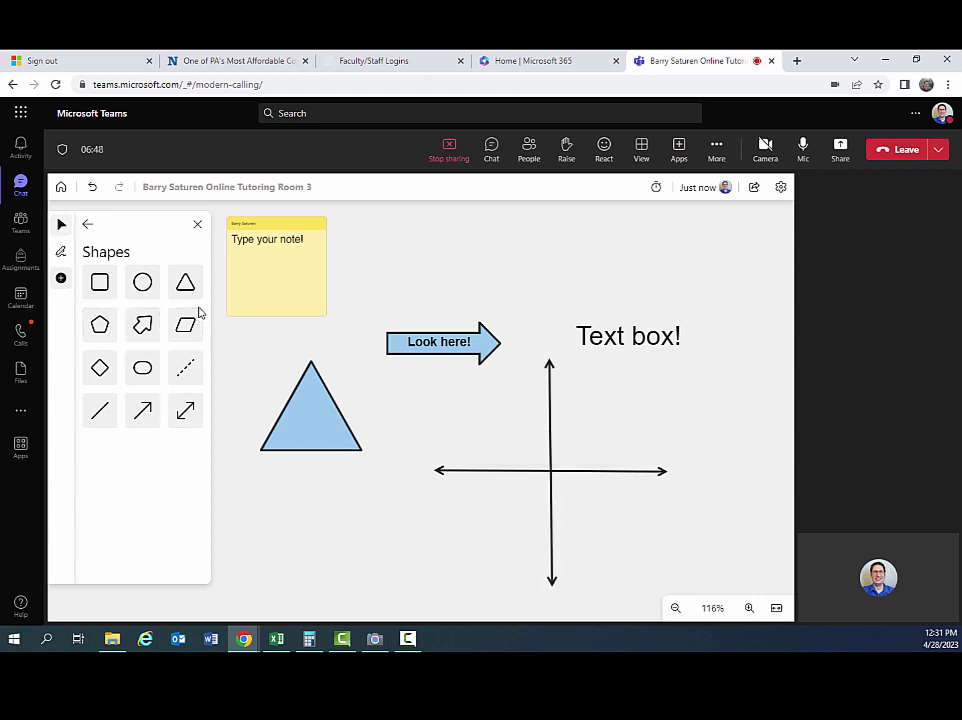
Draw a dashed diagonal line from above the text box down to below the triangle, and return to the Create choices
left_click(186, 371)
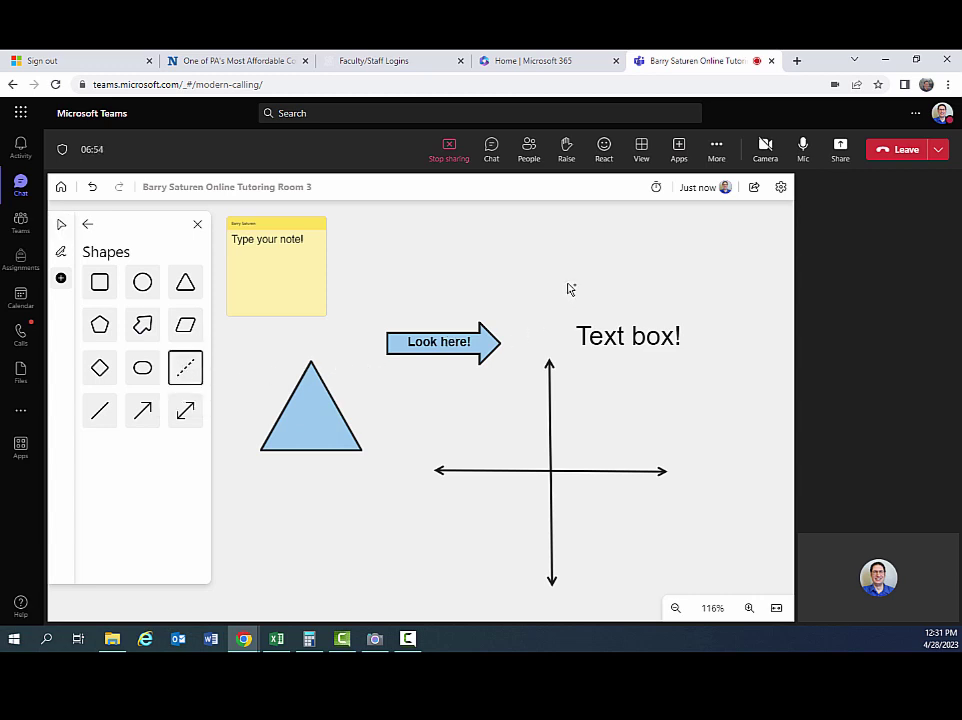
mouse_move(569, 284)
left_mouse_down()
mouse_move(500, 382)
mouse_move(348, 509)
left_mouse_up()
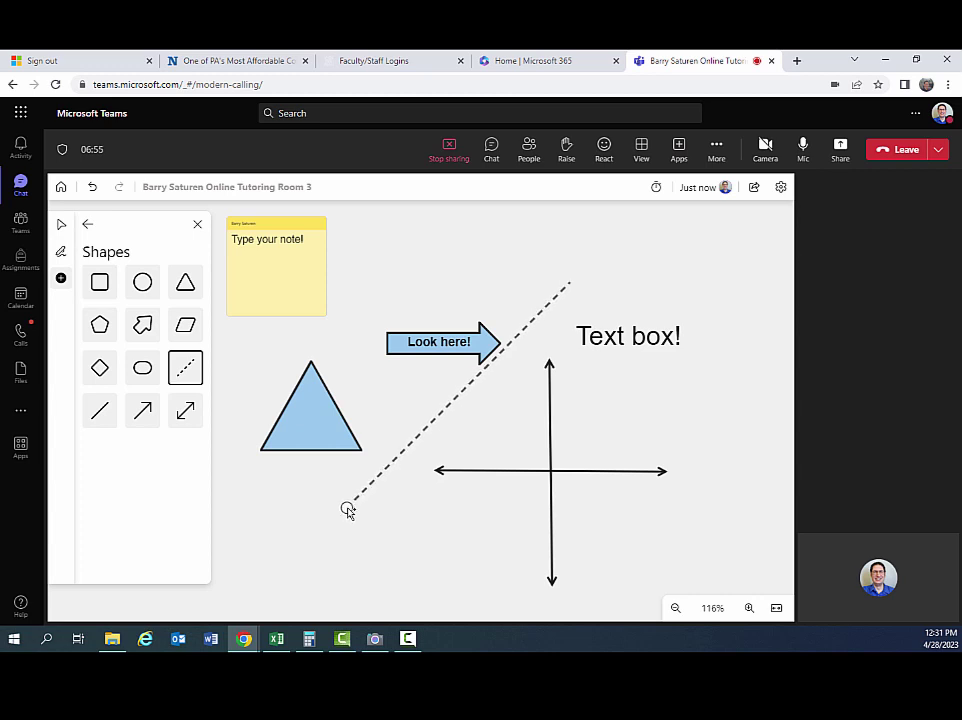
left_click(425, 275)
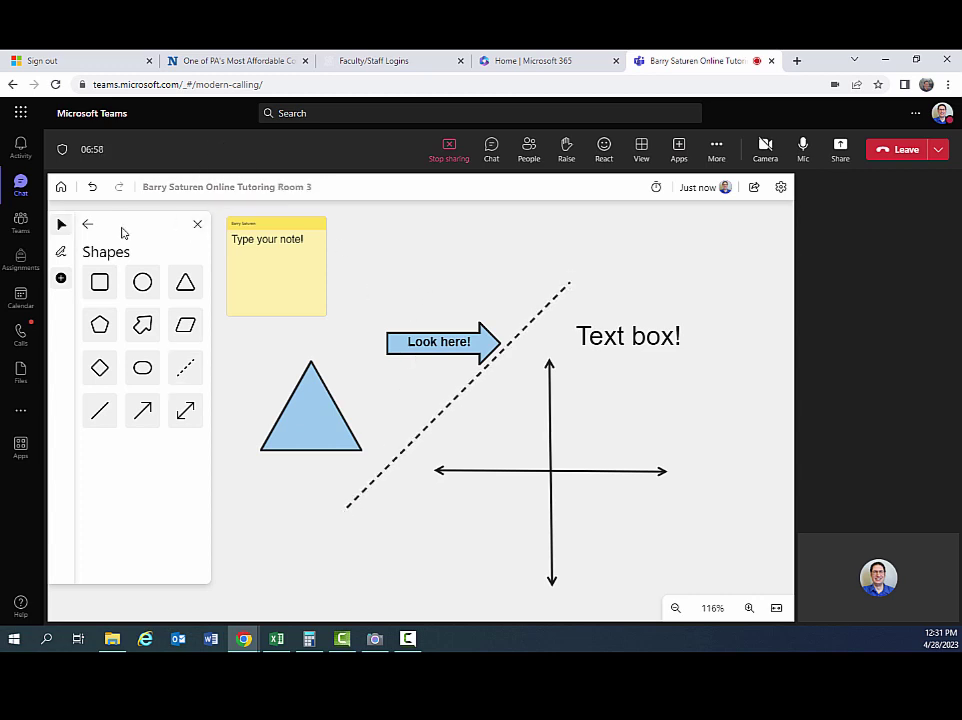
left_click(87, 225)
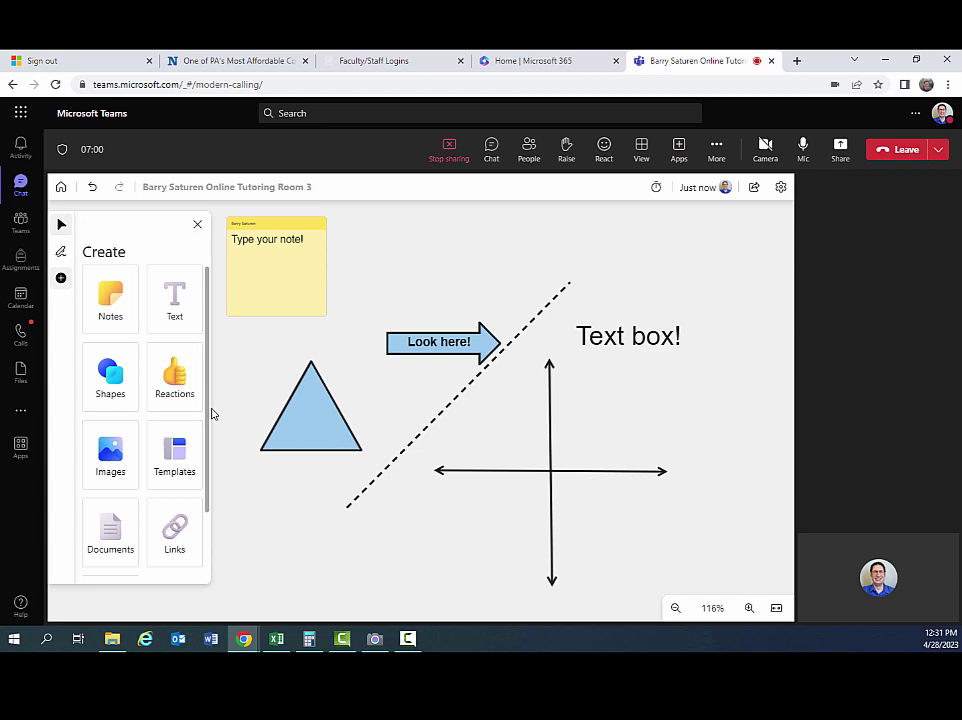
Draw a freehand upward-opening parabola on the coordinate axes with a dark purple pen
left_click(61, 253)
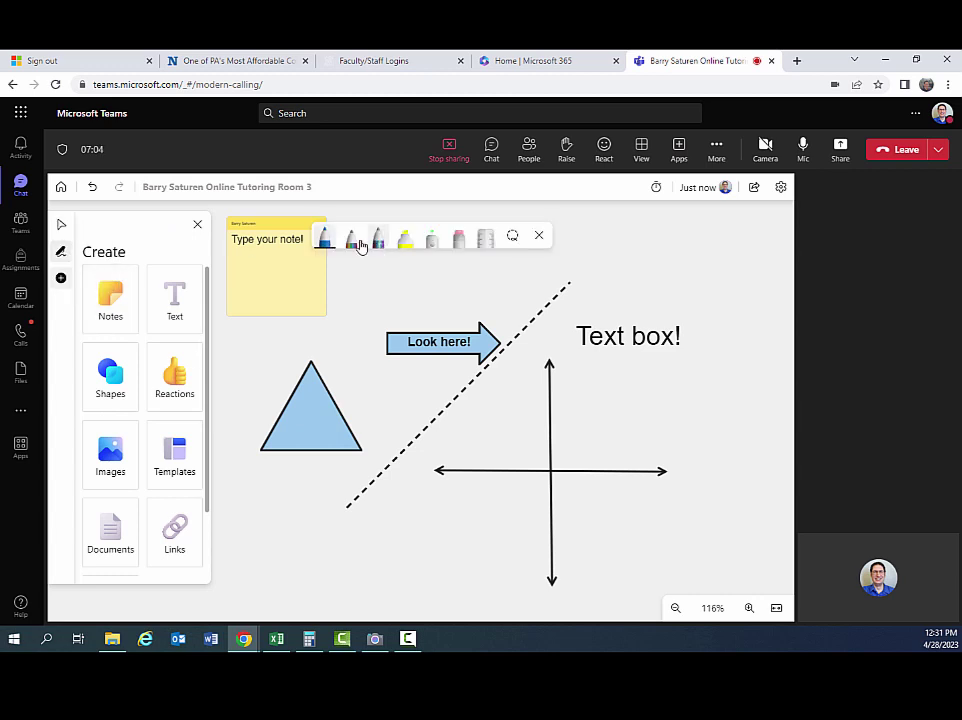
left_click(325, 239)
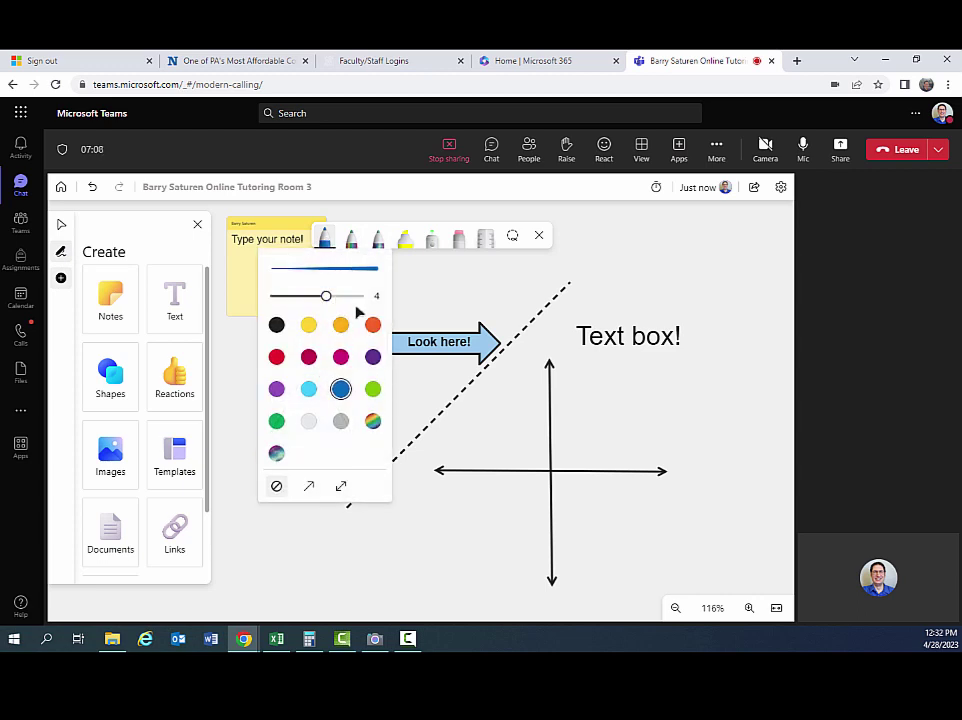
left_click(373, 357)
left_click(481, 391)
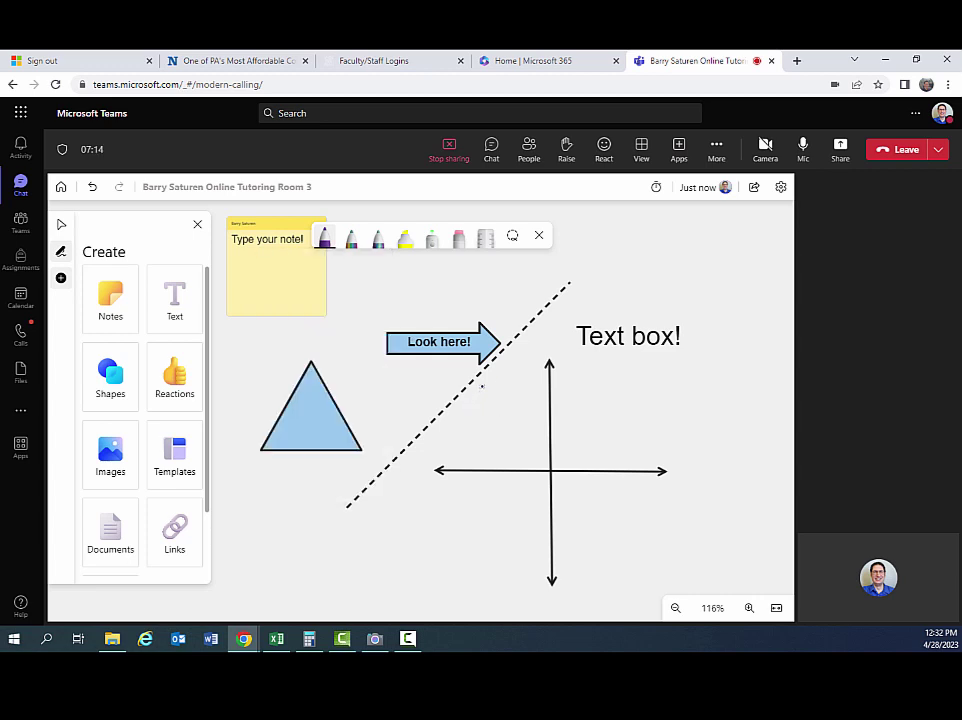
mouse_move(481, 385)
left_mouse_down()
mouse_move(500, 436)
mouse_move(552, 467)
mouse_move(584, 449)
mouse_move(622, 386)
left_mouse_up()
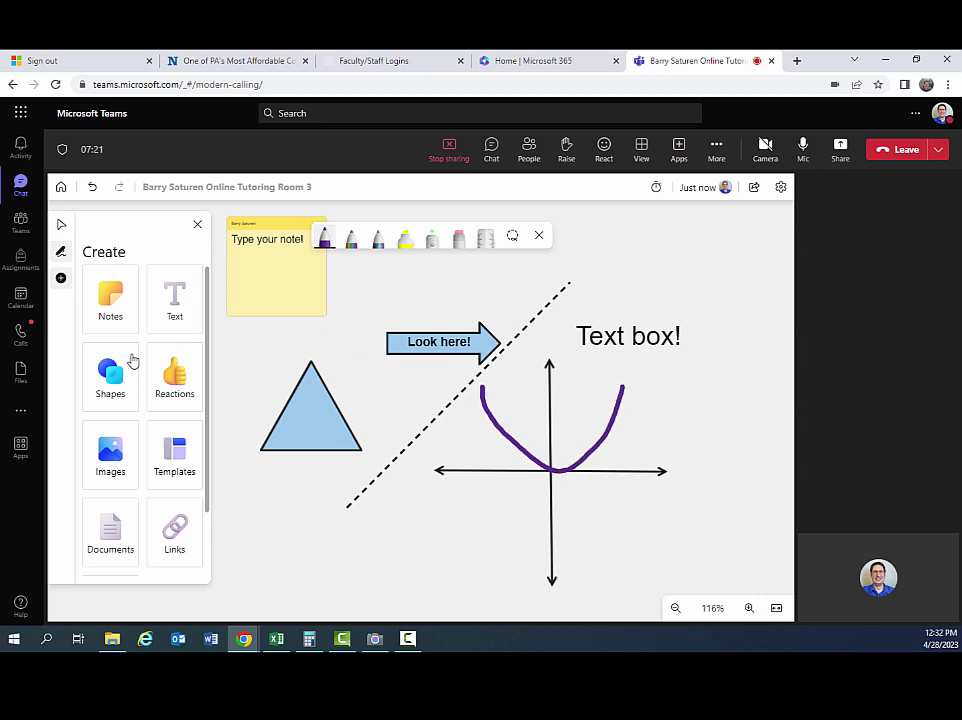
Change the pen to the rainbow color and draw a zigzag stroke to the right of the axes
left_click(329, 241)
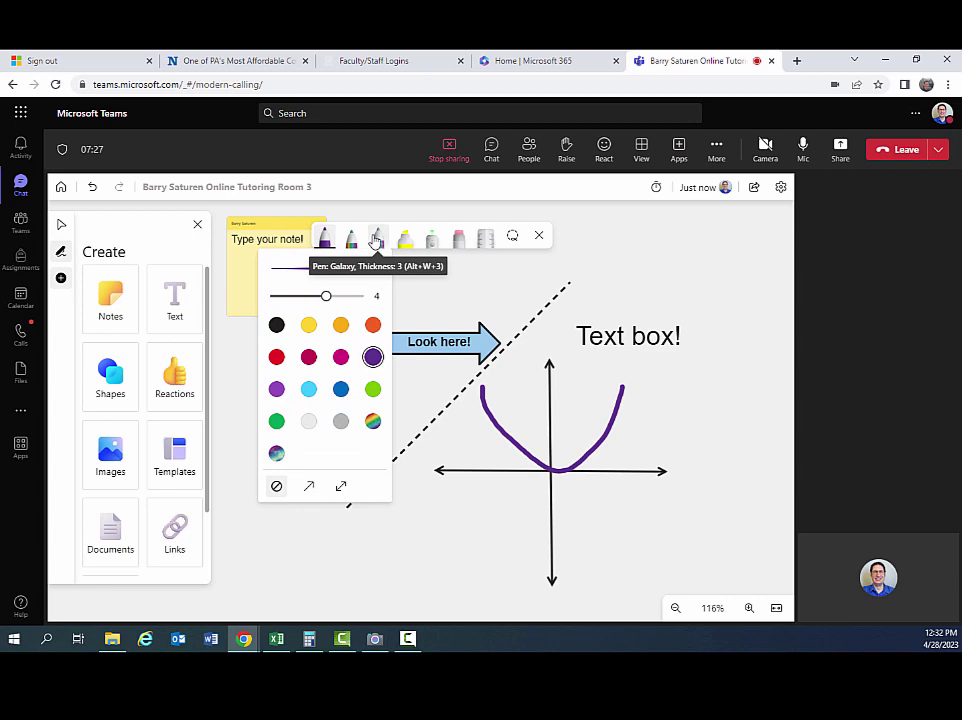
left_click(373, 421)
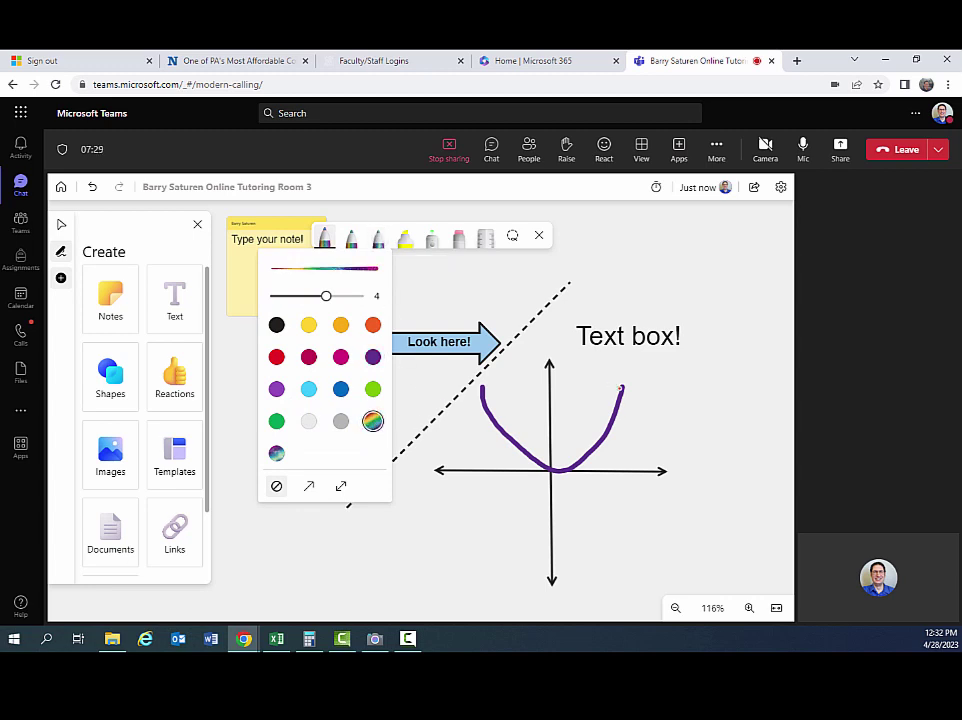
mouse_move(687, 377)
left_mouse_down()
mouse_move(687, 408)
mouse_move(727, 490)
left_mouse_up()
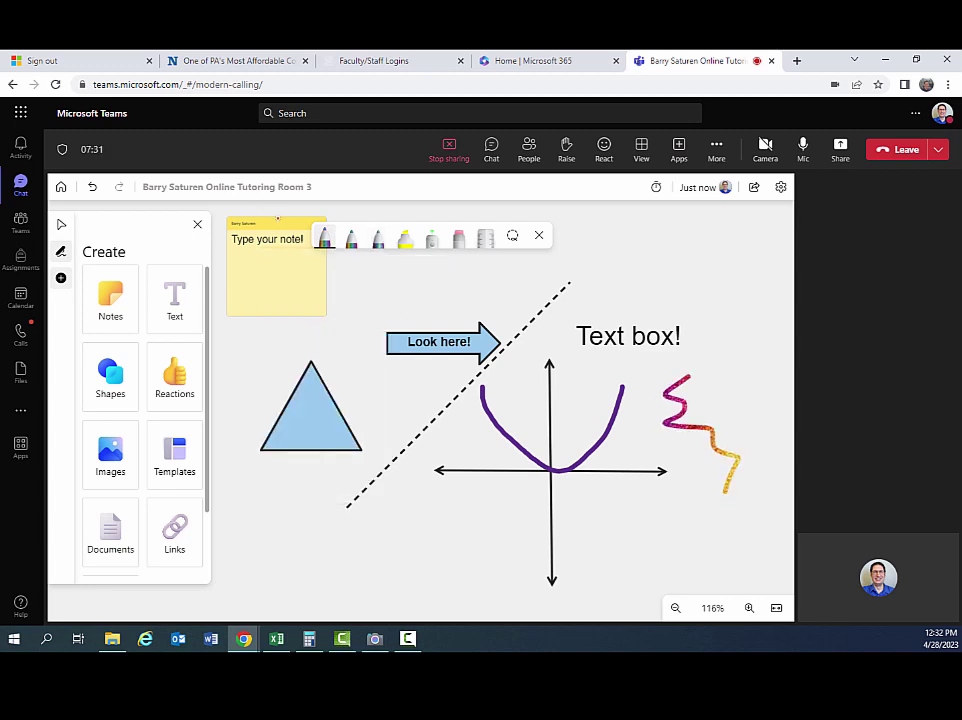
Set the rainbow pen's thickness to 2 and draw a short curved stroke below the zigzag
left_click(324, 238)
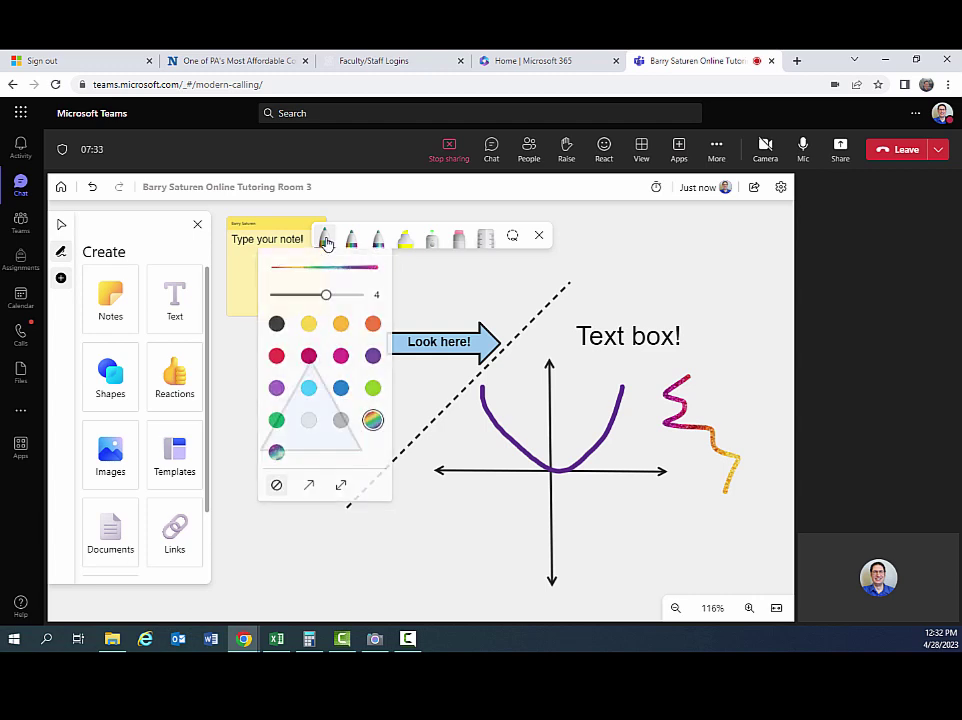
left_click_drag(326, 296, 288, 296)
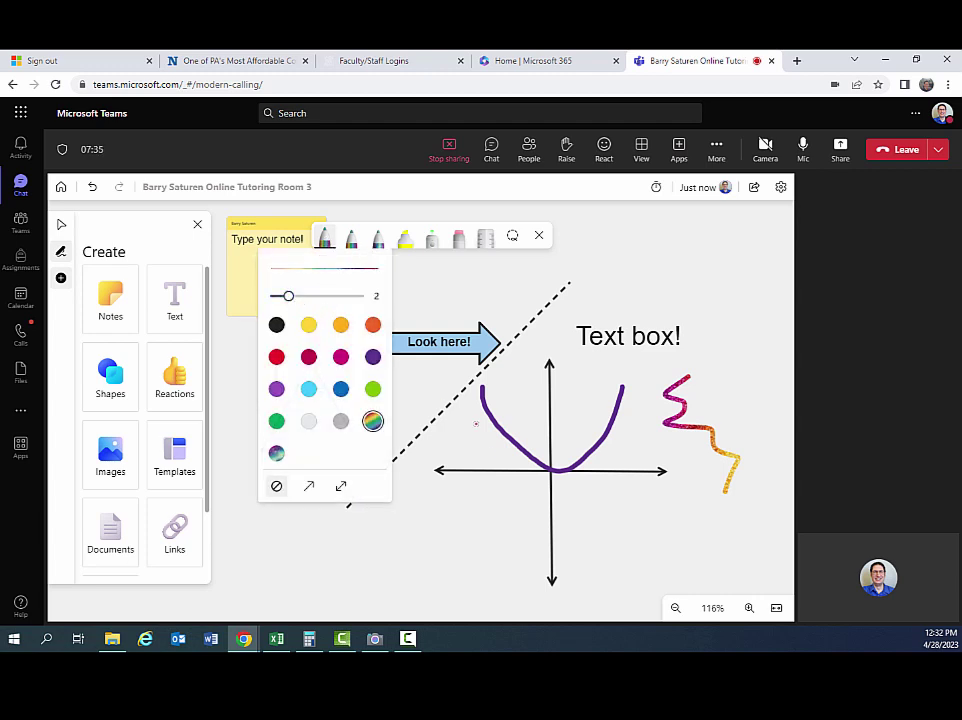
left_click_drag(703, 468, 645, 523)
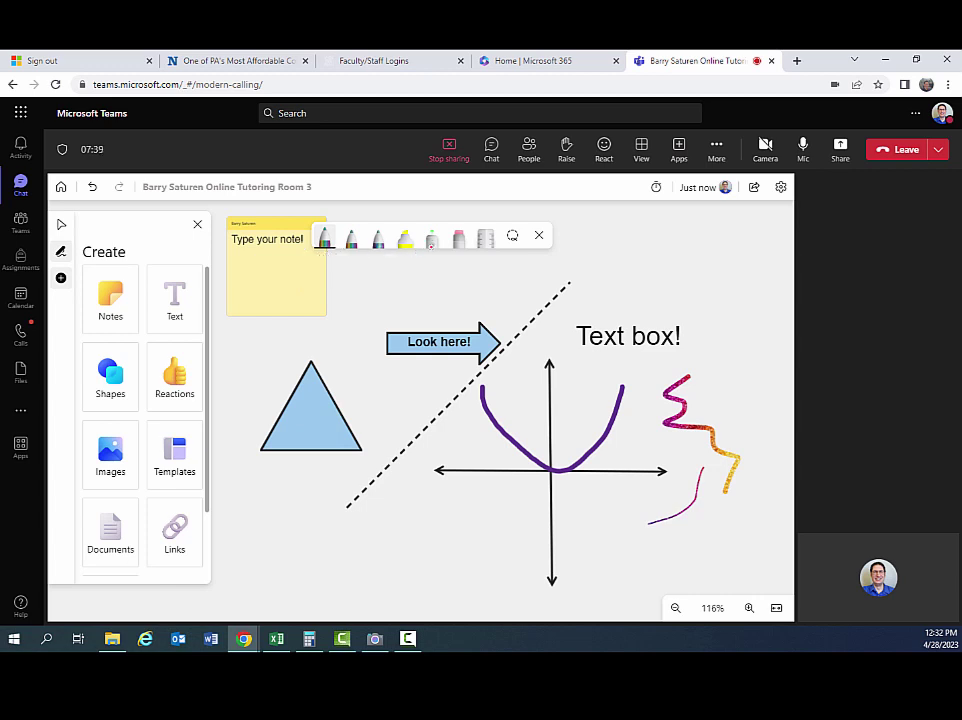
Erase the rainbow zigzag stroke, and lasso the thin curved stroke below it to move and delete it
left_click(458, 237)
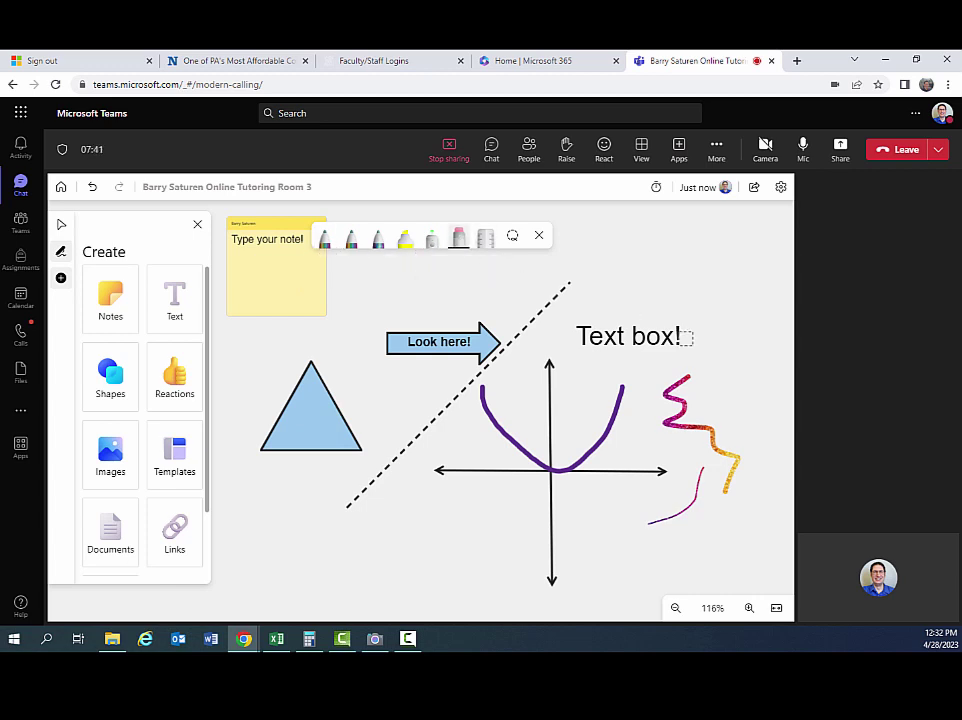
mouse_move(700, 372)
left_mouse_down()
mouse_move(663, 391)
mouse_move(732, 468)
mouse_move(719, 500)
left_mouse_up()
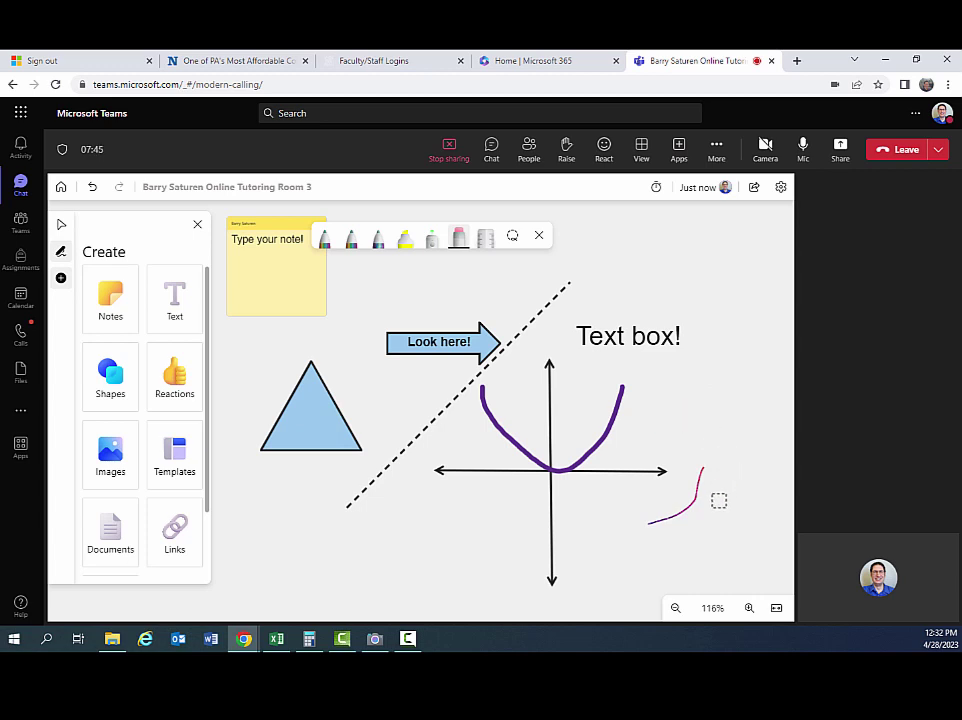
left_click(512, 238)
mouse_move(723, 437)
left_mouse_down()
mouse_move(668, 496)
mouse_move(672, 554)
mouse_move(724, 477)
mouse_move(707, 441)
left_mouse_up()
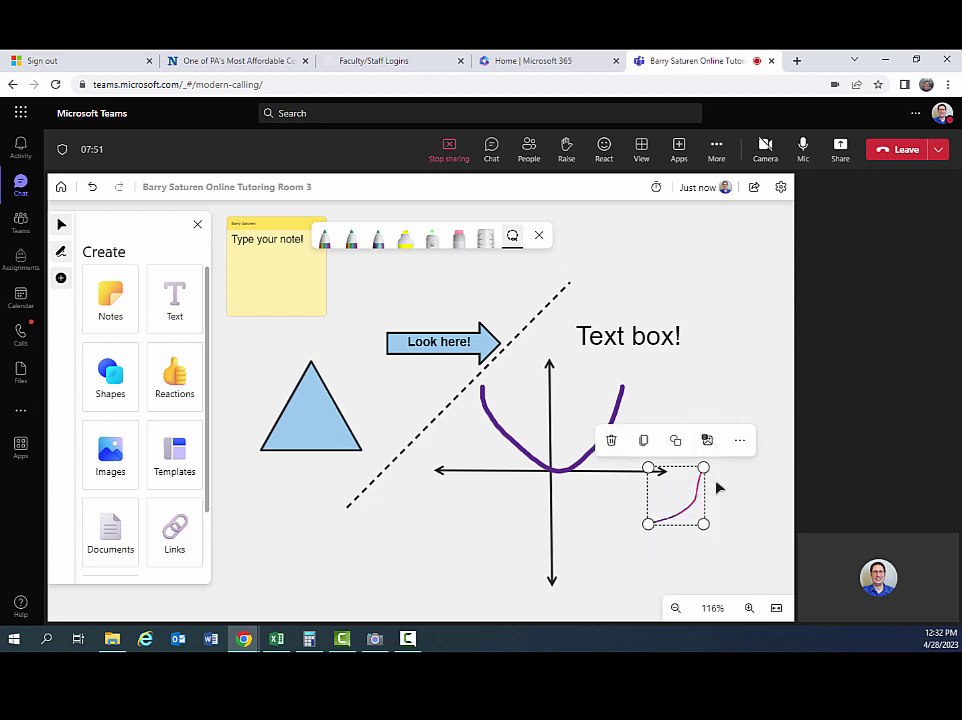
left_click_drag(690, 507, 714, 510)
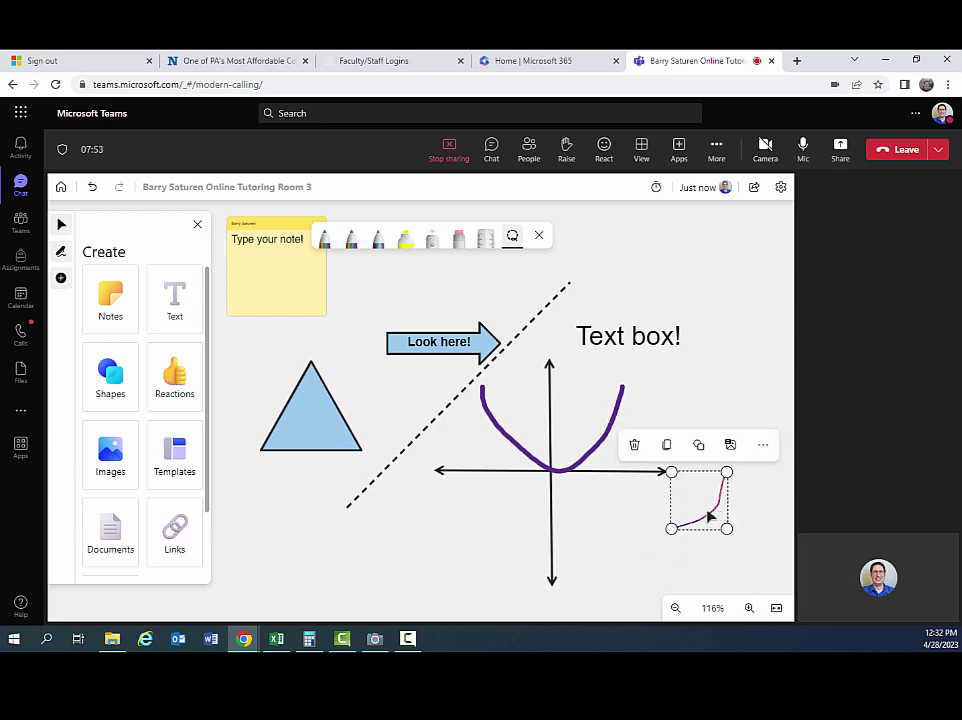
key("Delete")
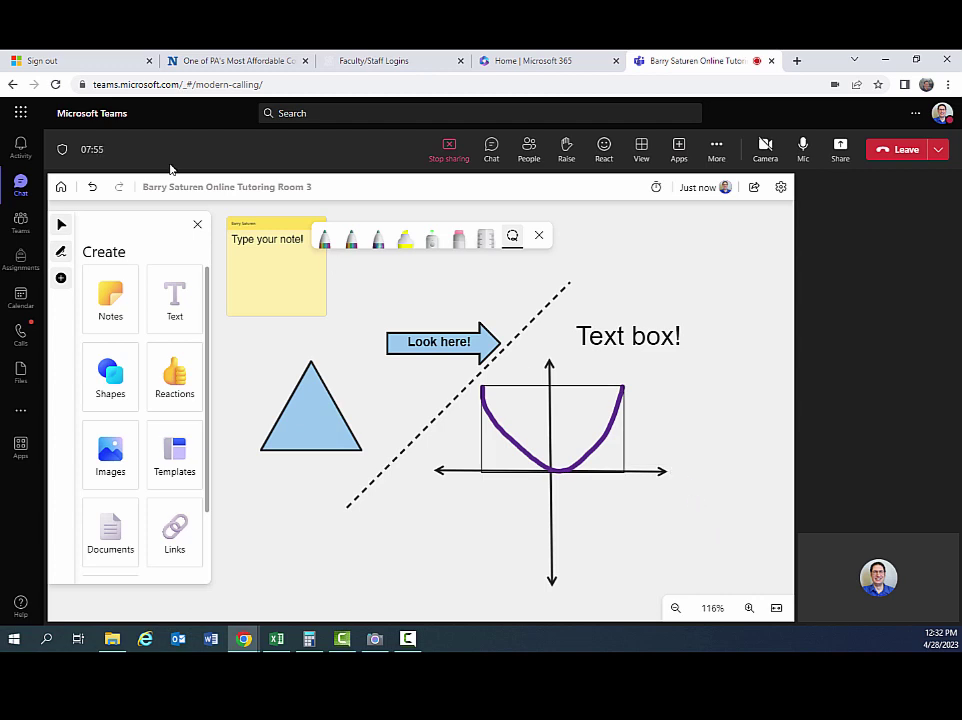
Place a green check mark reaction between the parabola's vertical axis and its right arm, below the text box, and shrink it
left_click(174, 378)
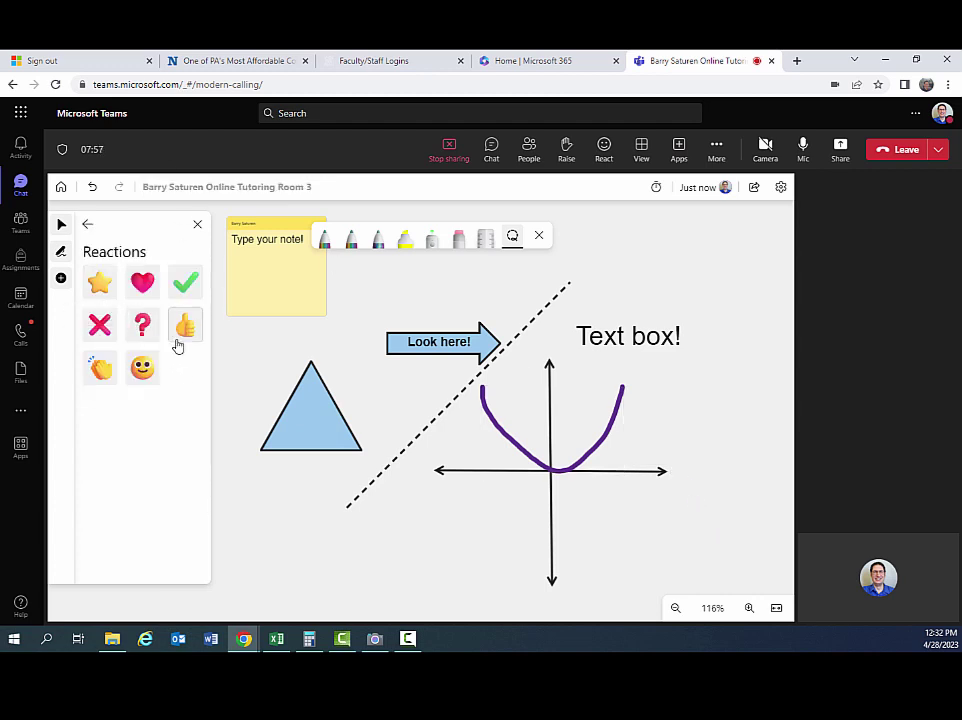
left_click(185, 281)
left_click(597, 378)
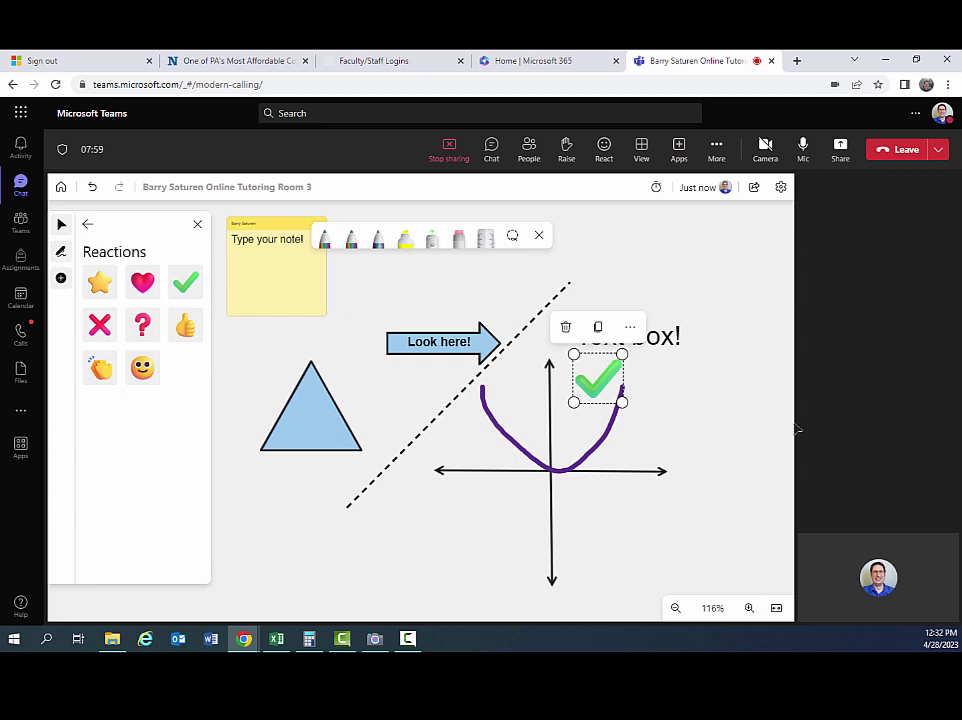
left_click_drag(622, 402, 608, 388)
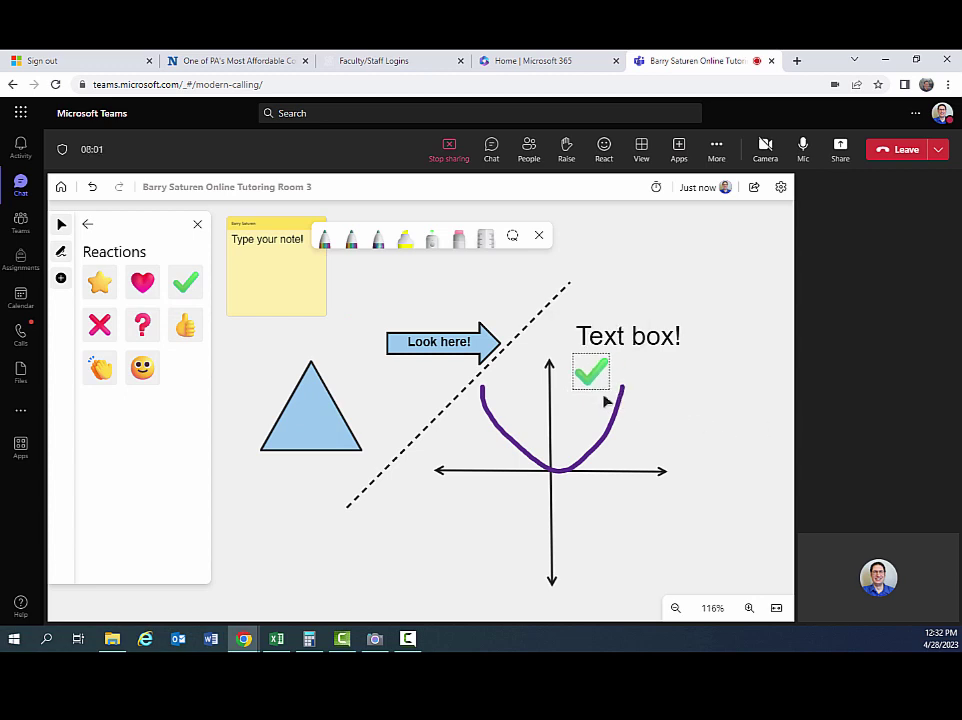
Add a smiley reaction above the text box and a reduced question mark reaction in the upper part of the triangle
left_click(142, 368)
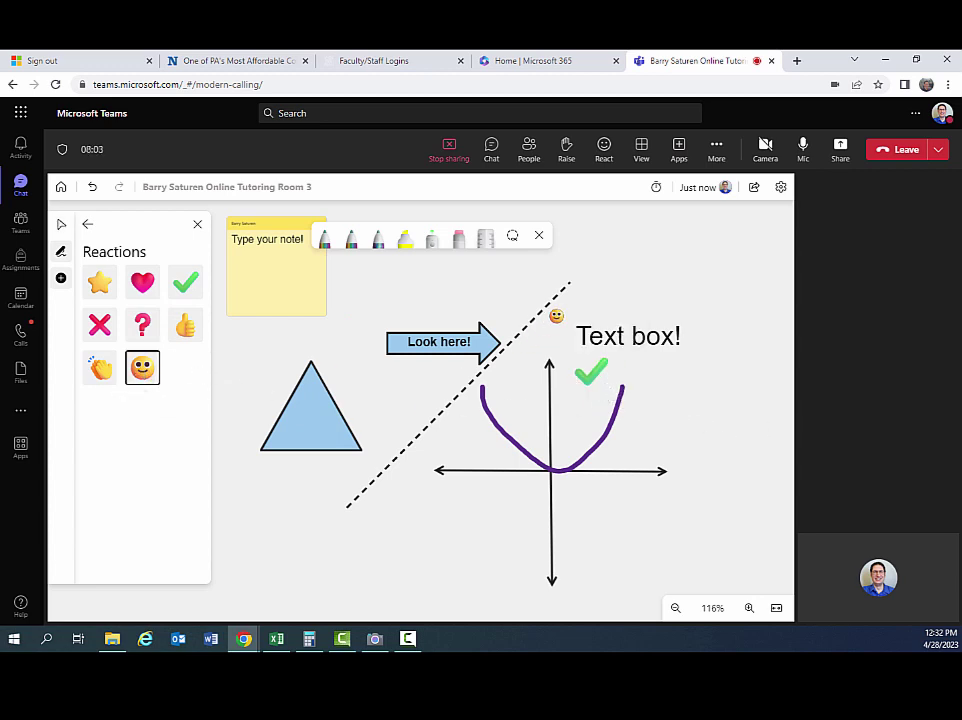
left_click(650, 280)
left_click(142, 324)
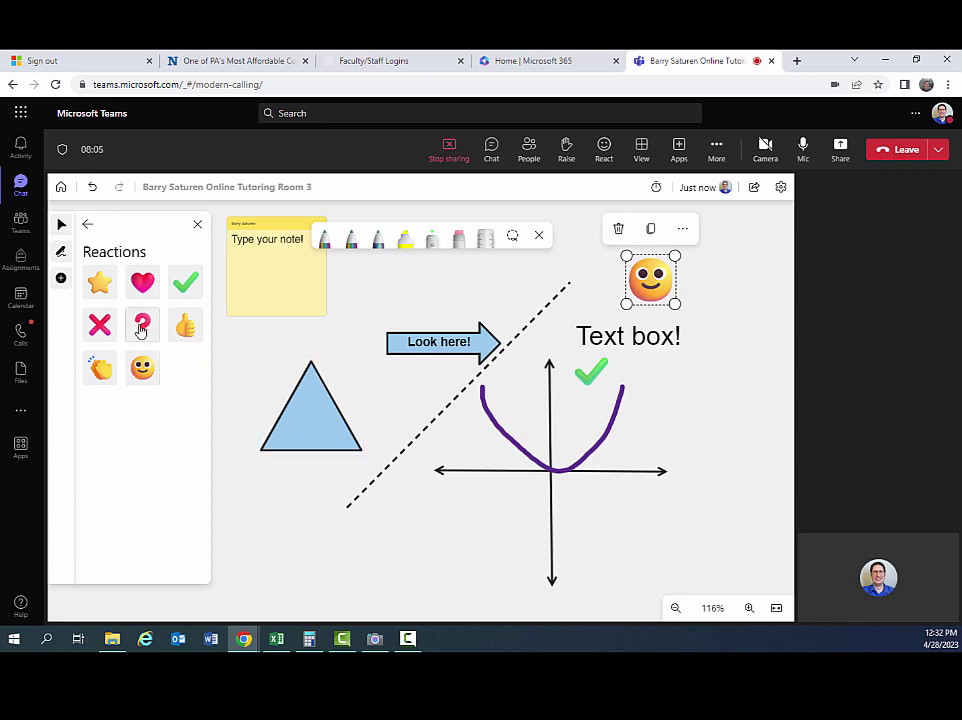
left_click(319, 399)
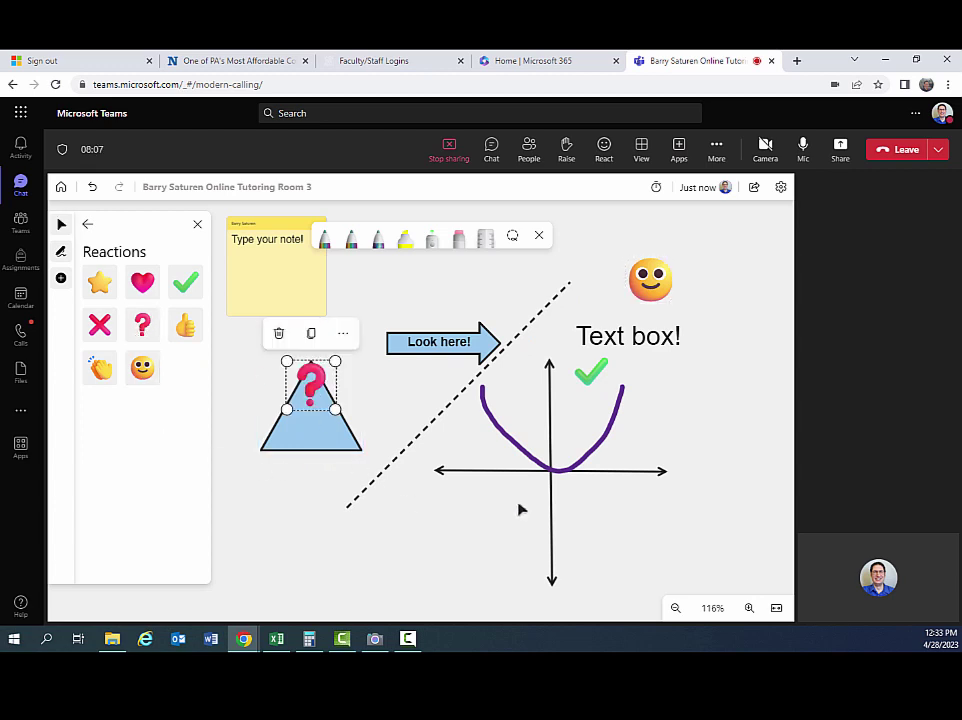
mouse_move(327, 393)
left_mouse_down()
mouse_move(318, 395)
mouse_move(326, 402)
left_mouse_up()
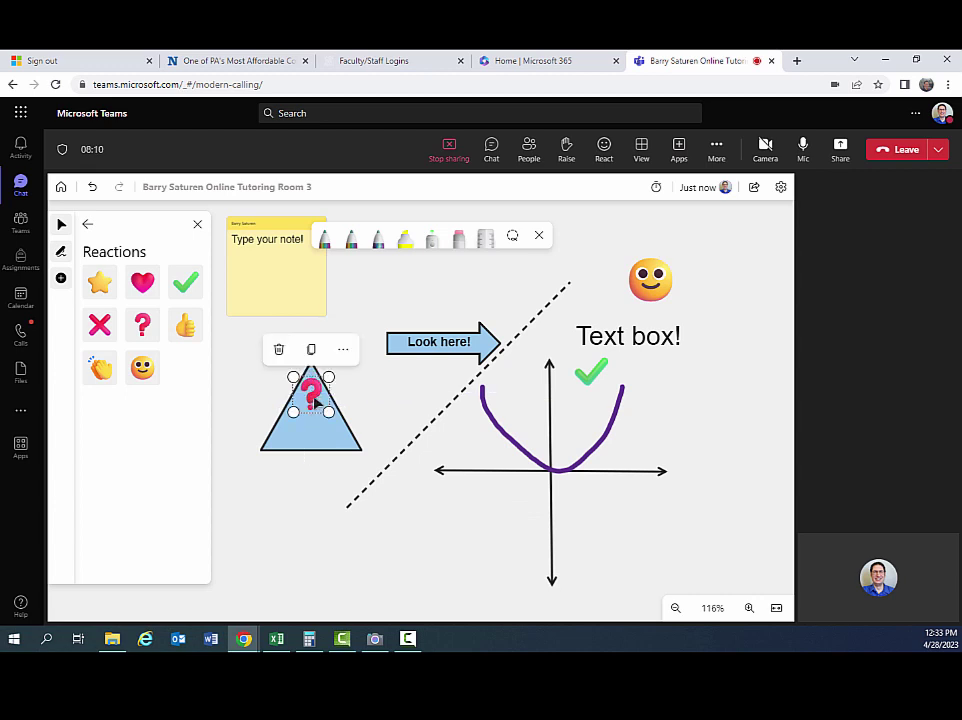
left_click(292, 510)
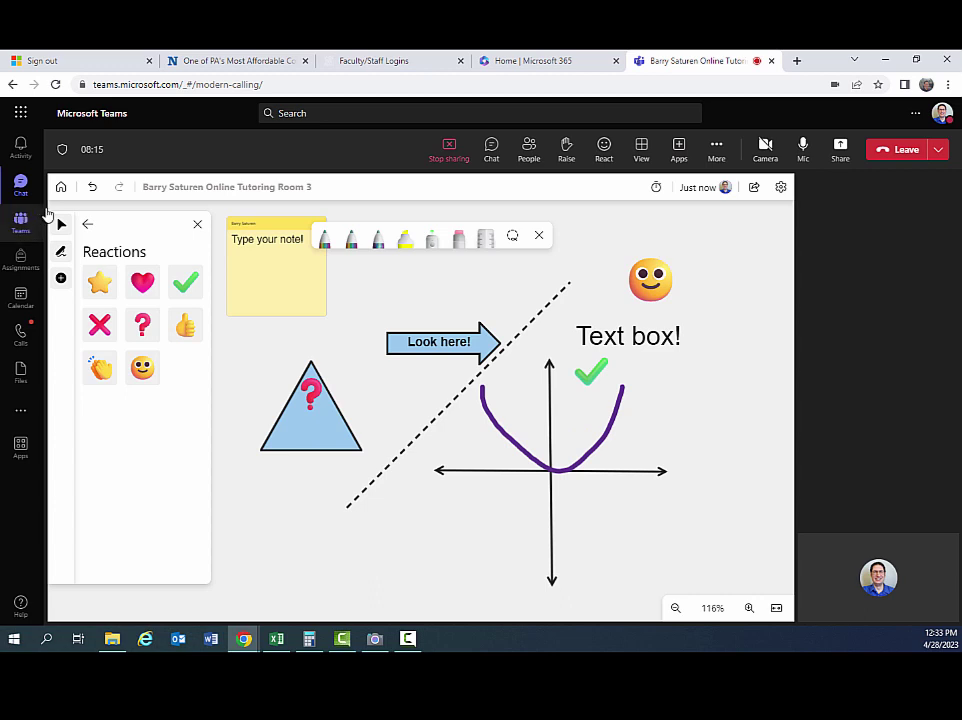
left_click(87, 224)
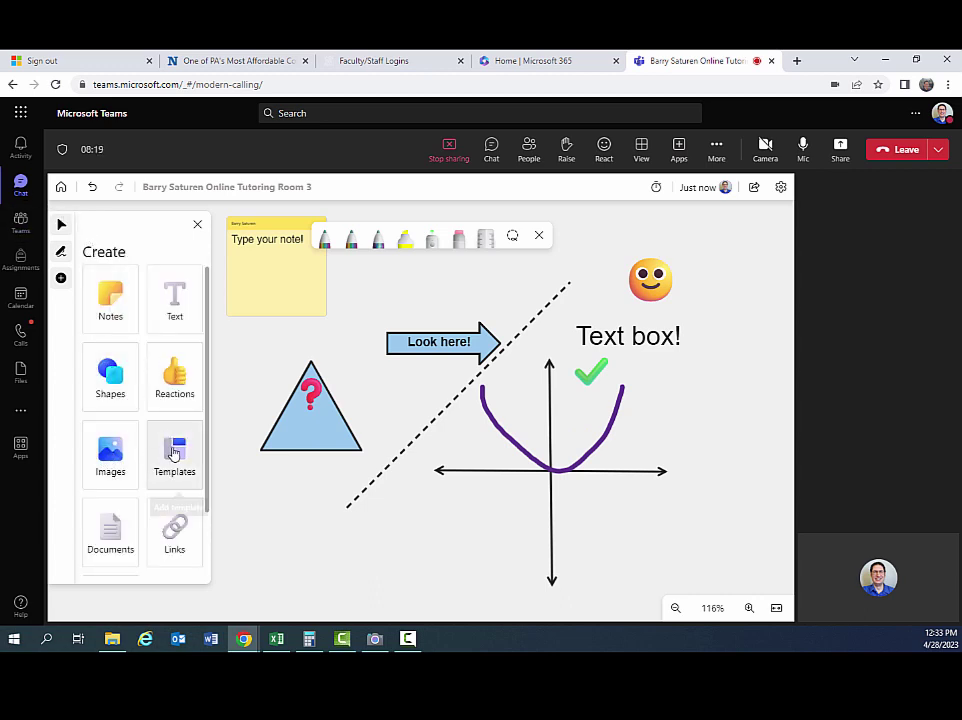
left_click(170, 549)
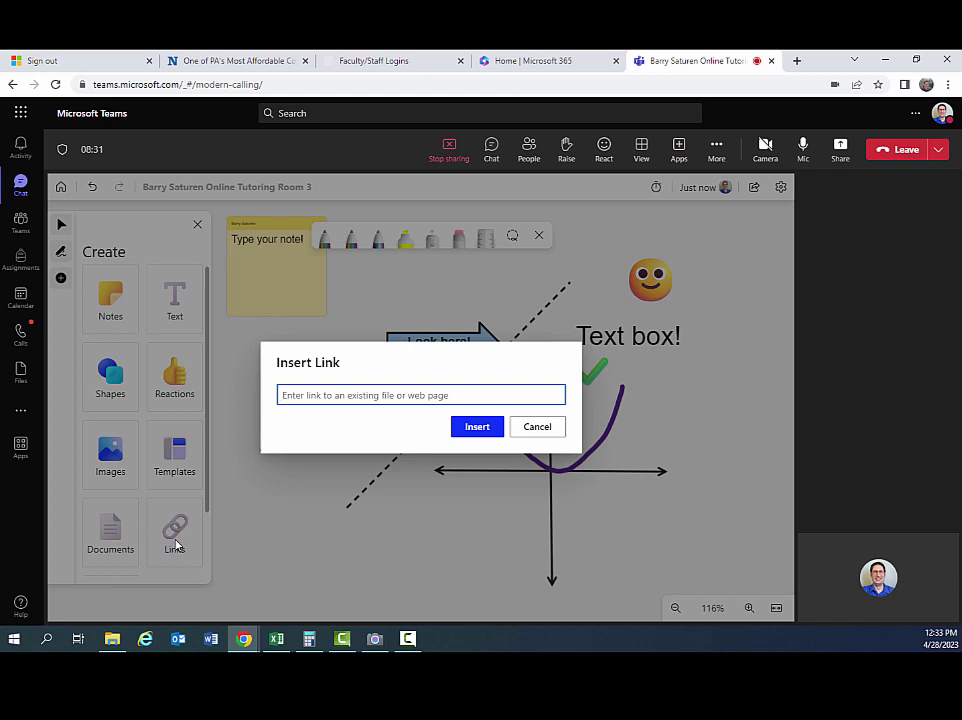
type("https")
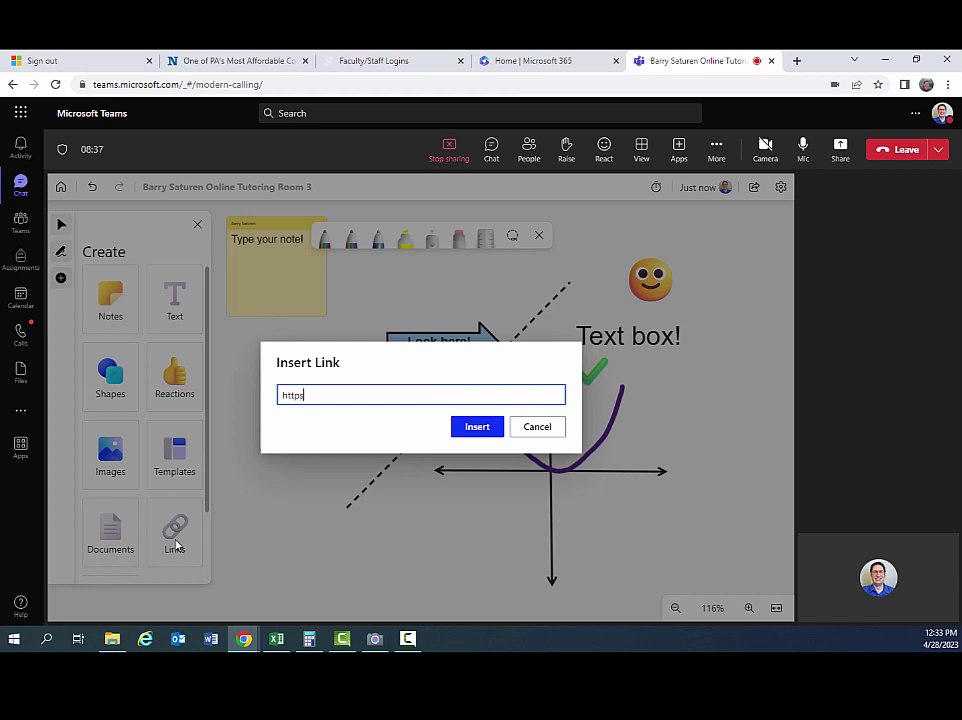
type("://northampton.edu/learningcente")
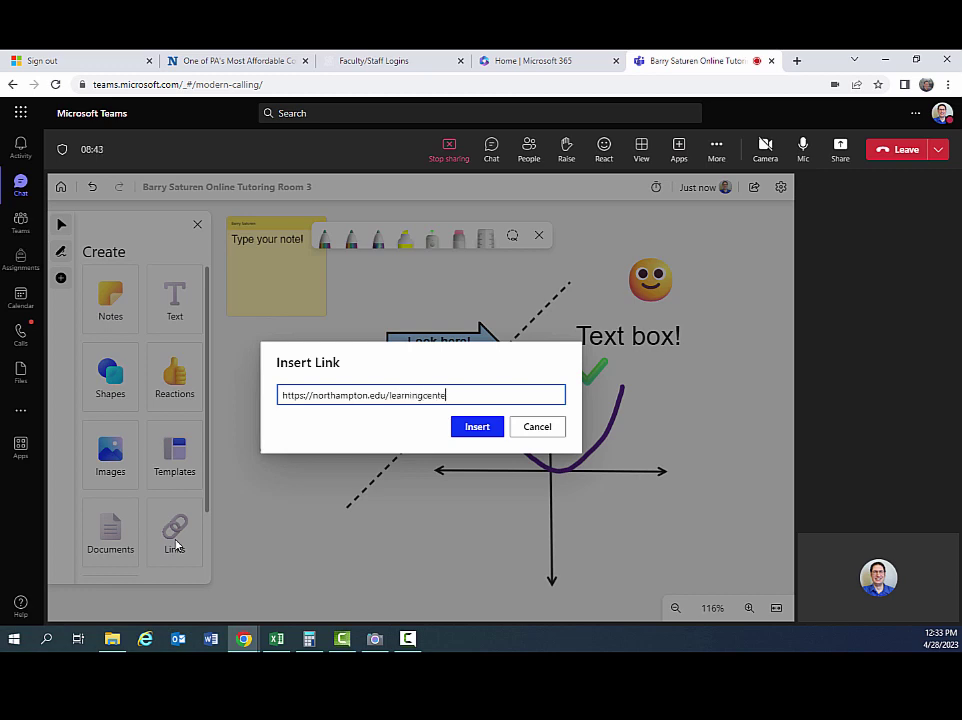
left_click(477, 427)
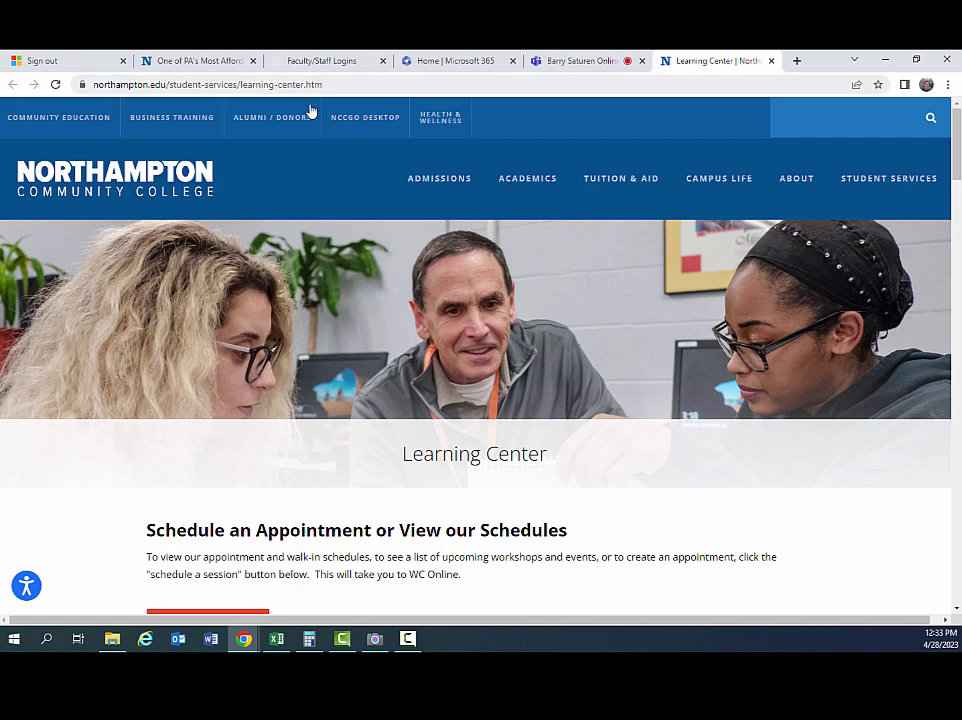
Return to the Teams whiteboard and move the Learning Center link card to just below the triangle
left_click(553, 63)
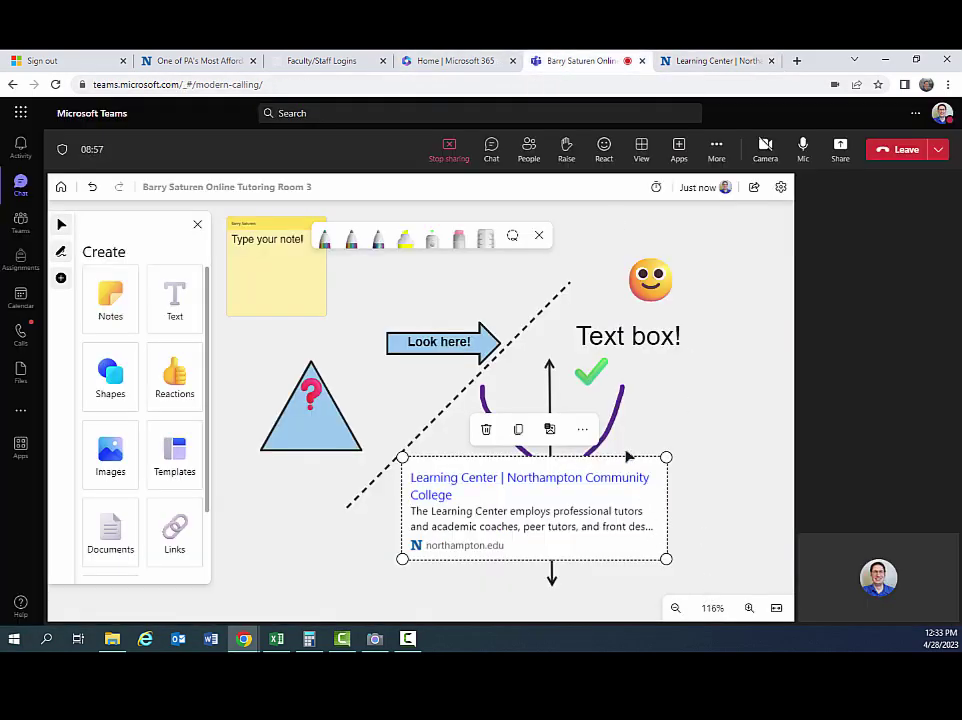
left_click_drag(572, 469, 407, 491)
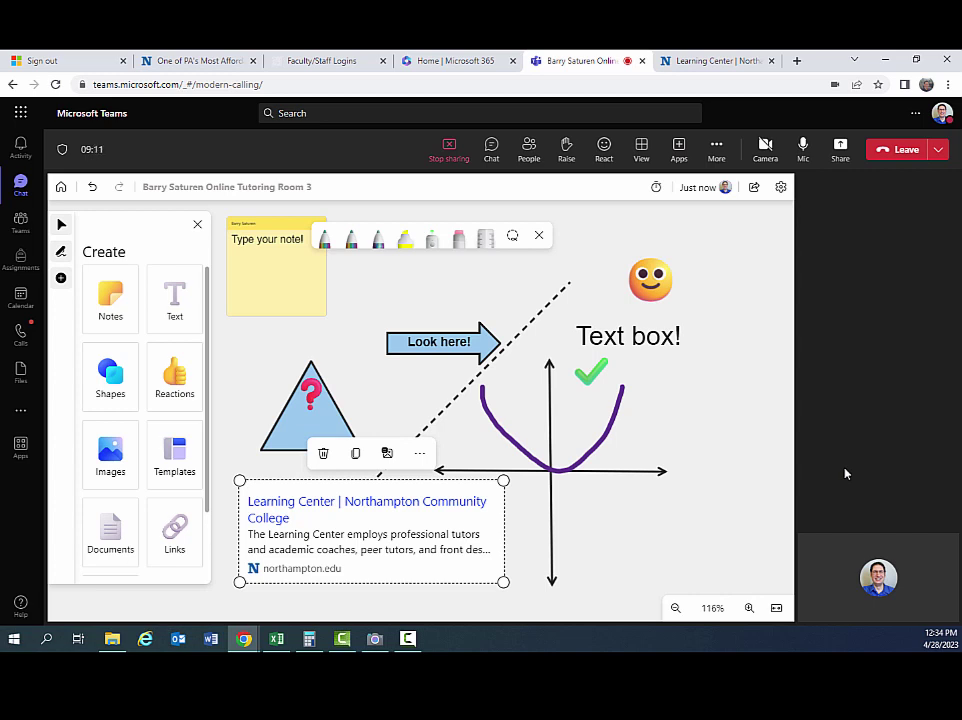
left_click(741, 568)
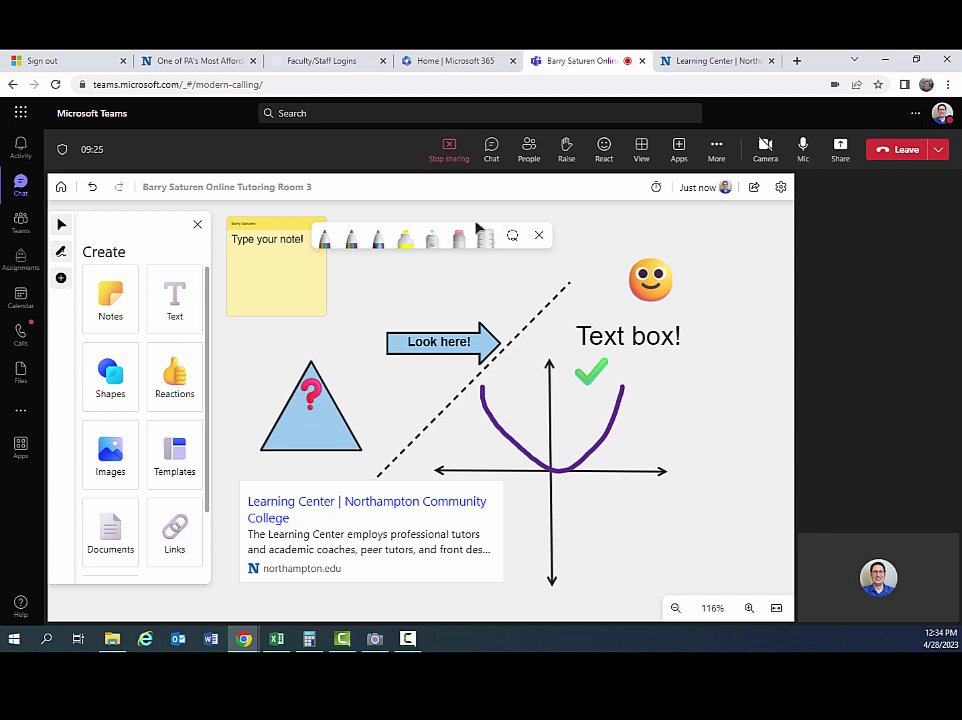
Lasso and delete everything on the whiteboard, including the link card, axes and dashed line, and stop sharing the whiteboard
left_click(512, 235)
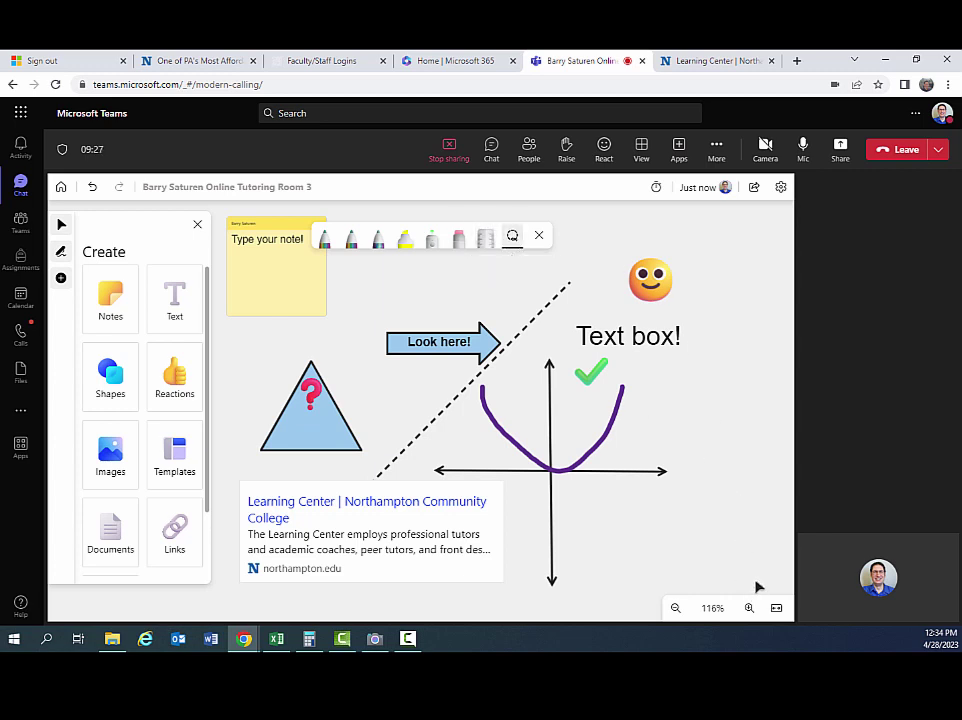
mouse_move(754, 579)
left_mouse_down()
mouse_move(281, 440)
mouse_move(217, 316)
mouse_move(638, 247)
mouse_move(769, 436)
mouse_move(710, 551)
left_mouse_up()
key("Delete")
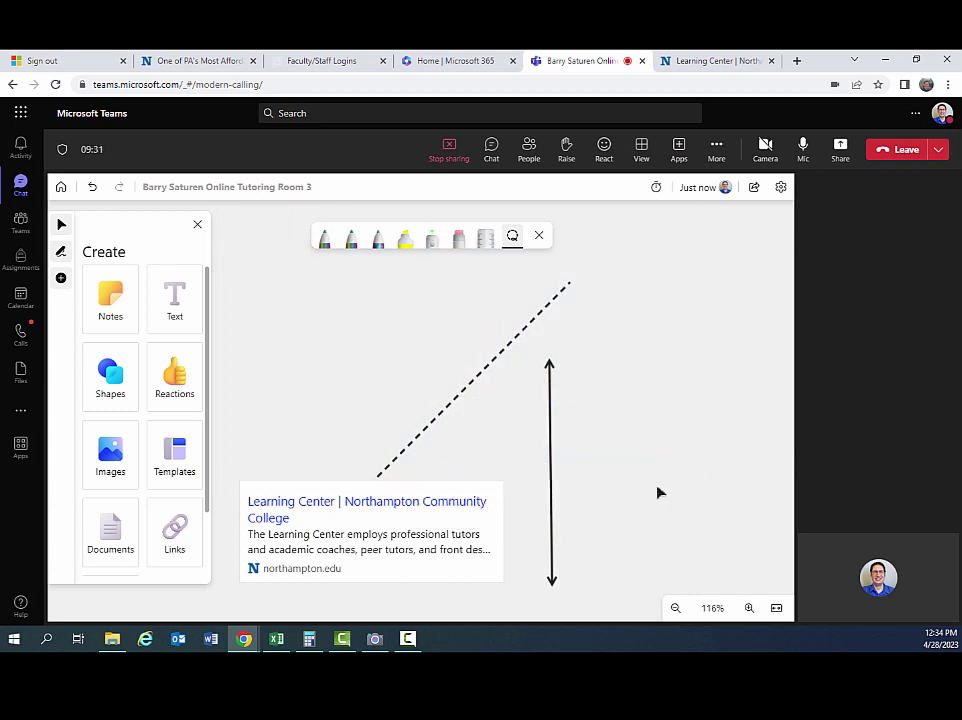
mouse_move(671, 318)
left_mouse_down()
mouse_move(324, 597)
mouse_move(230, 492)
mouse_move(333, 354)
left_mouse_up()
key("Delete")
mouse_move(563, 275)
left_mouse_down()
mouse_move(283, 548)
mouse_move(648, 298)
mouse_move(662, 300)
left_mouse_up()
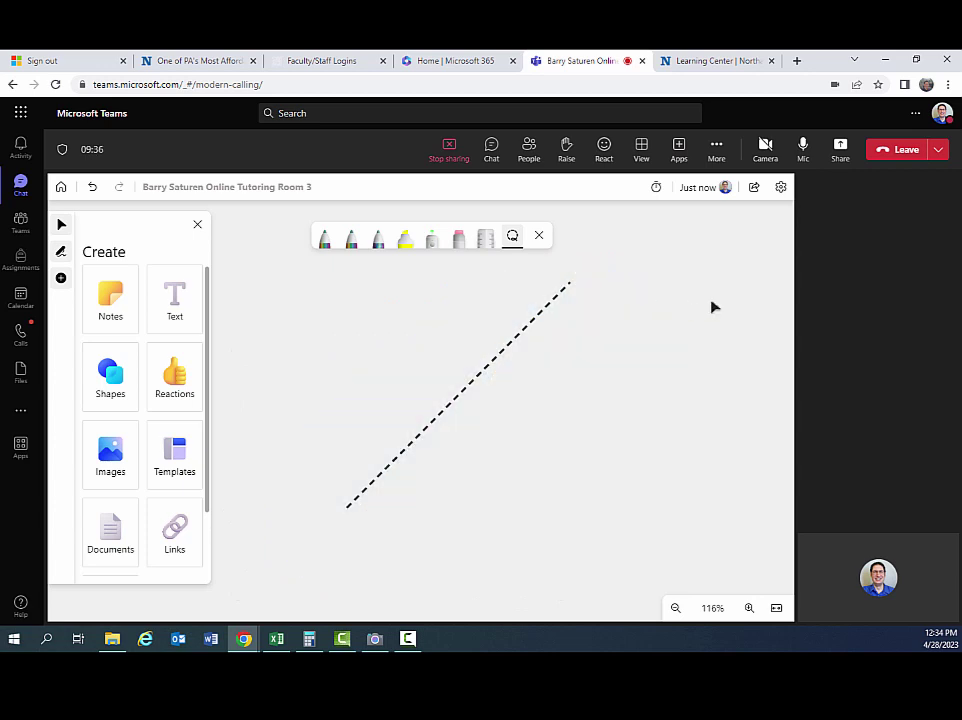
left_click(501, 350)
key("Delete")
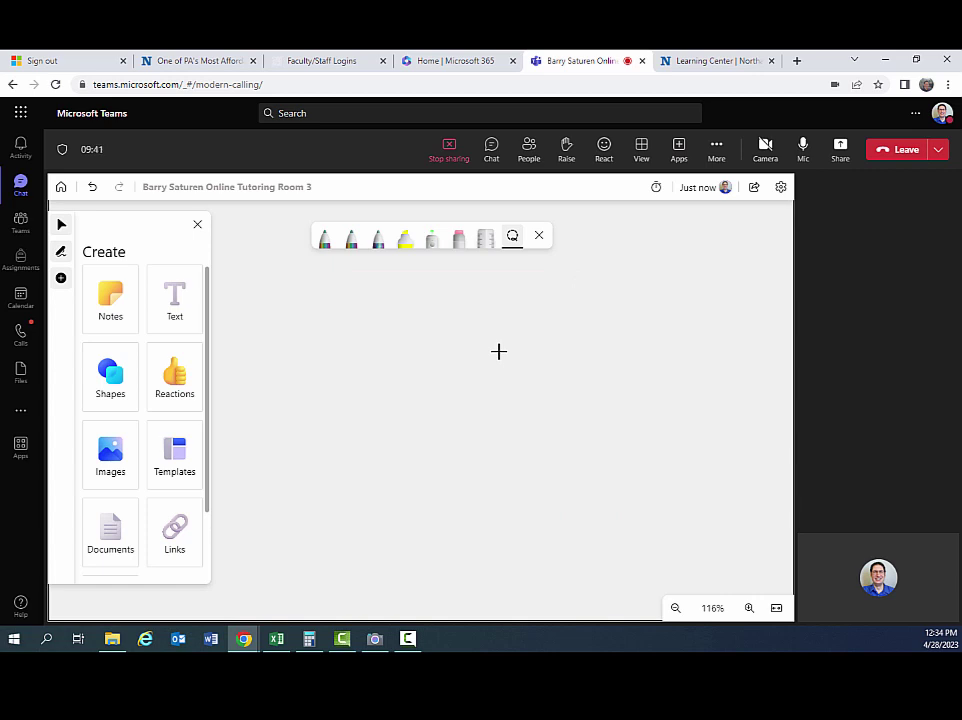
left_click(455, 146)
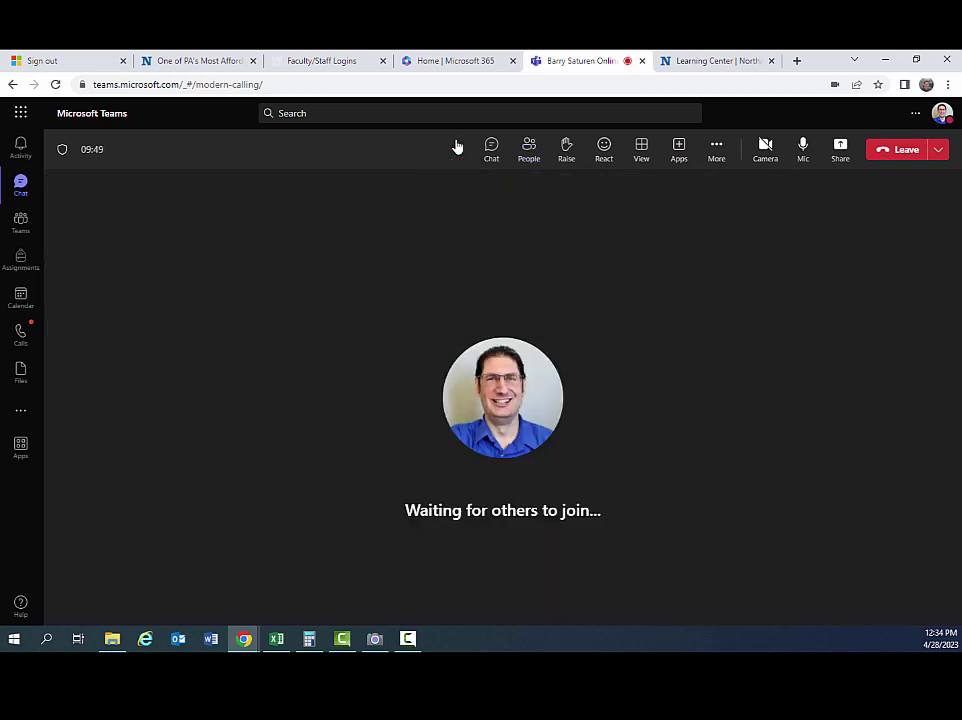